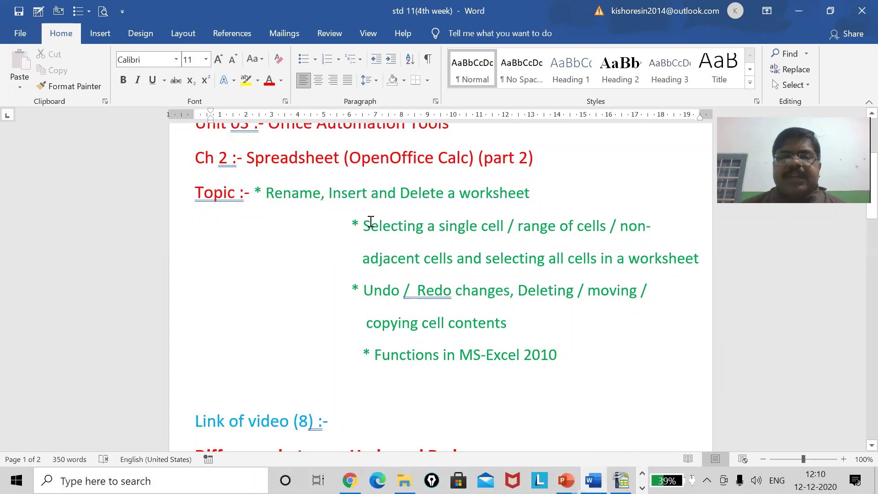
# - Review the lesson topics in the document, from renaming, inserting and deleting worksheets to Functions in MS-Excel 2010
pyautogui.moveTo(363, 227); pyautogui.dragTo(456, 260)
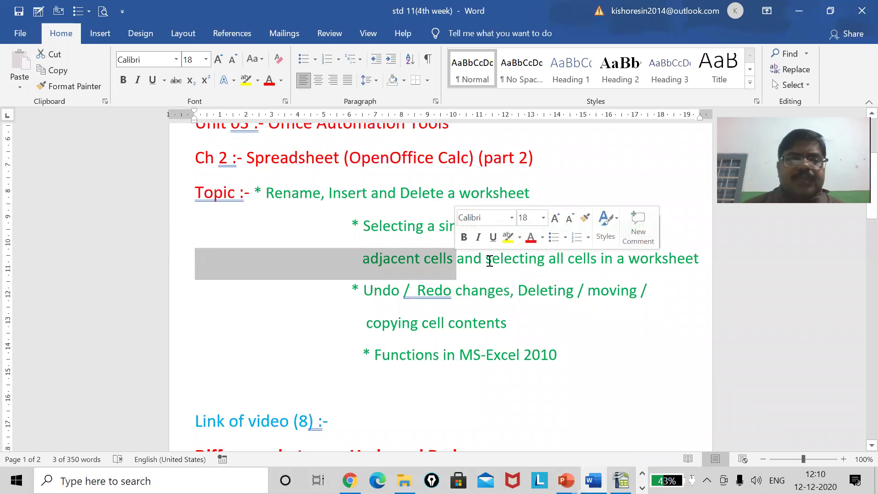
pyautogui.moveTo(488, 260); pyautogui.dragTo(668, 263)
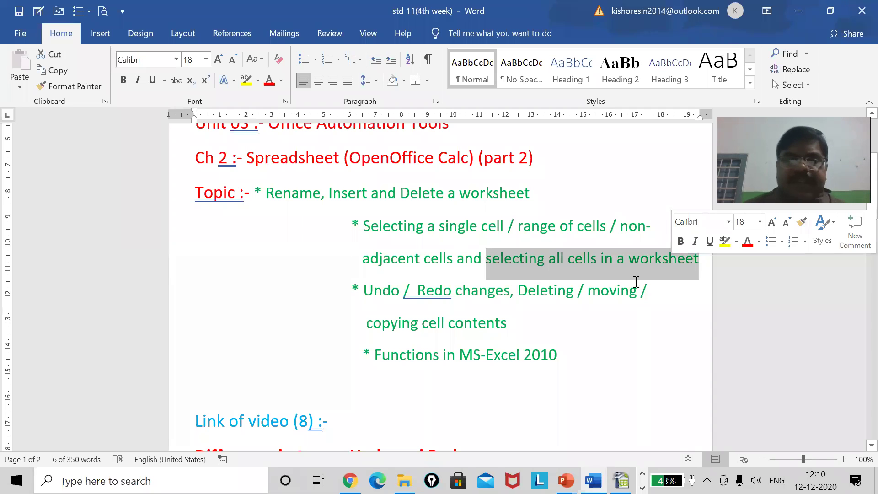
pyautogui.moveTo(402, 294); pyautogui.dragTo(635, 316)
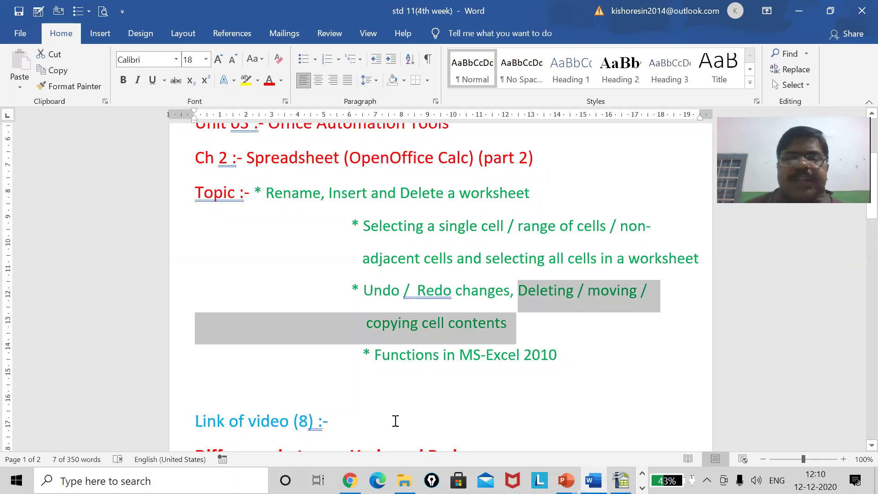
pyautogui.click(375, 363)
pyautogui.moveTo(375, 362); pyautogui.dragTo(580, 361)
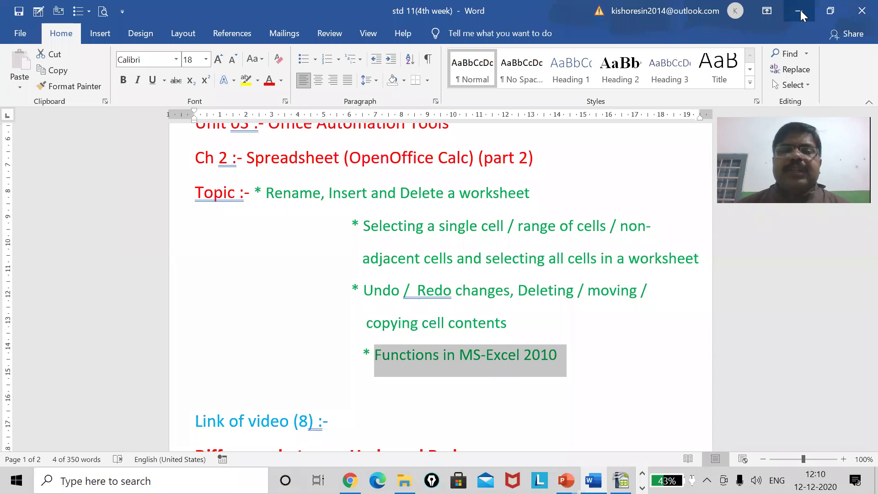
pyautogui.moveTo(270, 195); pyautogui.dragTo(446, 194)
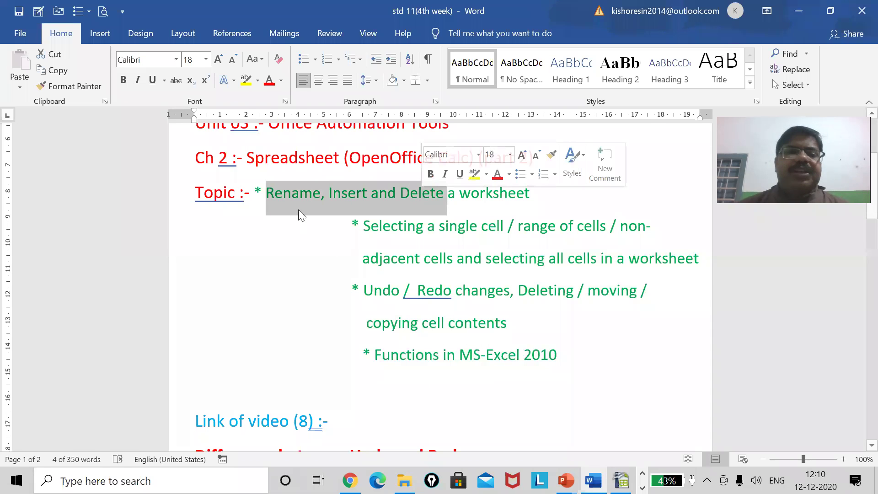
# - Close the document and the NOTES_ASSIGNMENT_VIDEO OF HALFYEARLY folder, and switch to the 7.xlsx spreadsheet in OpenOffice Calc
pyautogui.click(859, 9)
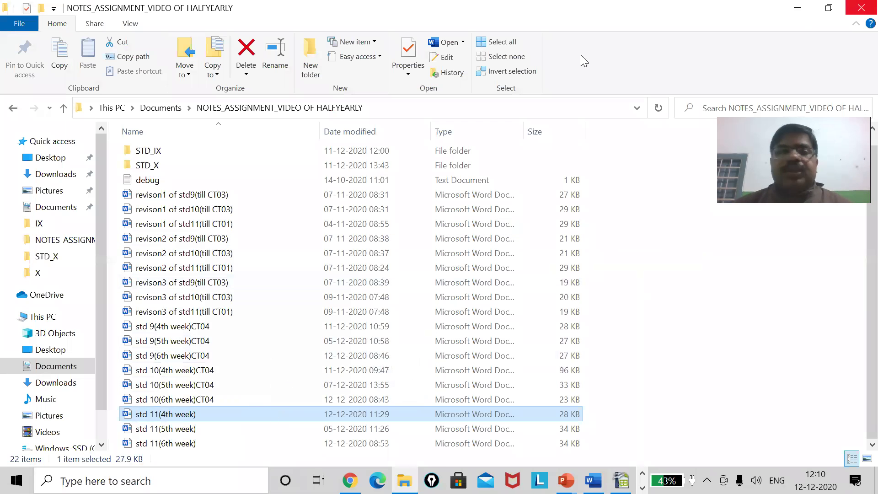
pyautogui.click(860, 10)
pyautogui.doubleClick(183, 256)
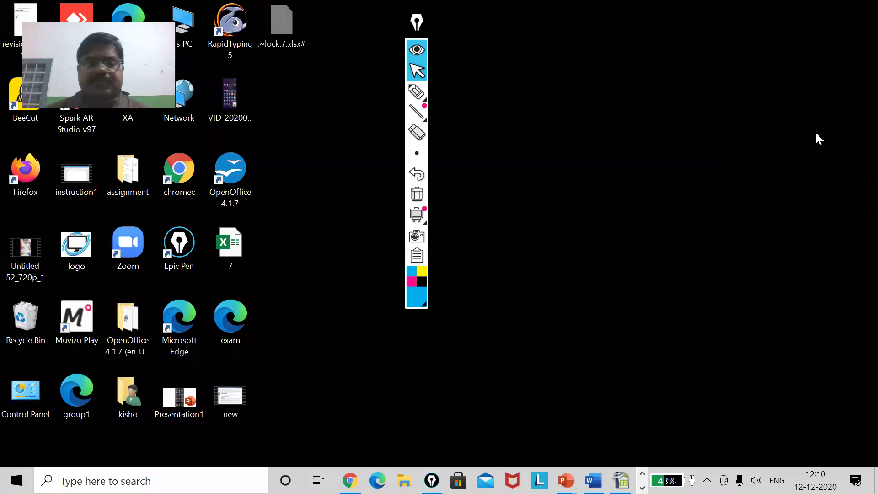
pyautogui.doubleClick(231, 180)
pyautogui.click(485, 273)
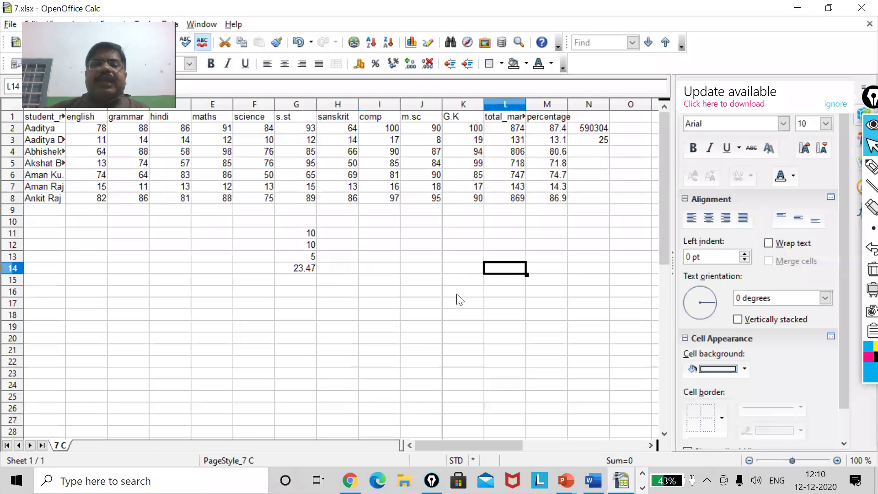
# - Inspect the formula in cell G11 without changing it
pyautogui.click(302, 236)
pyautogui.doubleClick(302, 237)
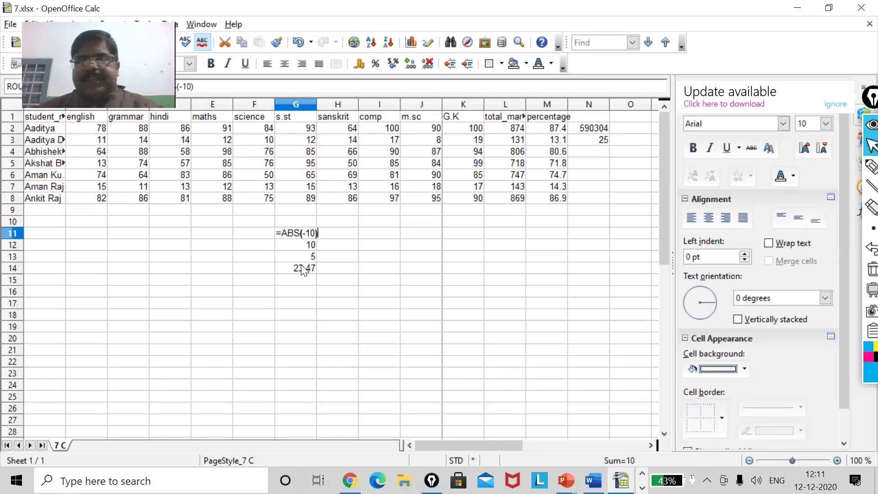
pyautogui.press('Escape')
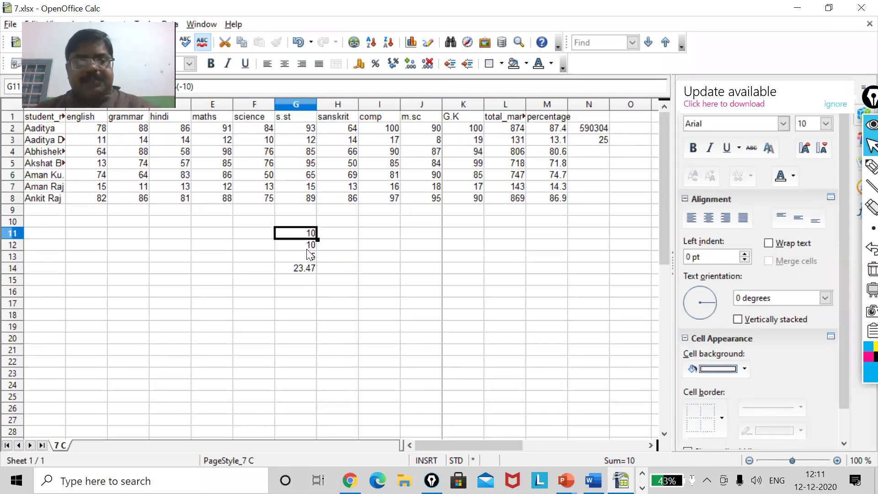
# - Delete the contents of cells G11 to G14, including text, numbers, dates, formulas and comments
pyautogui.hotkey('shift', 'Down')
pyautogui.hotkey('shift', 'Down')
pyautogui.hotkey('shift', 'Down')
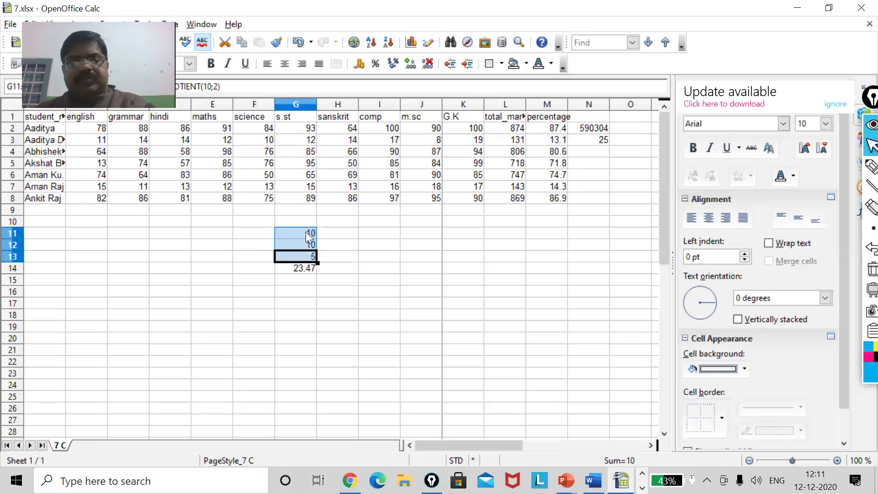
pyautogui.press('Delete')
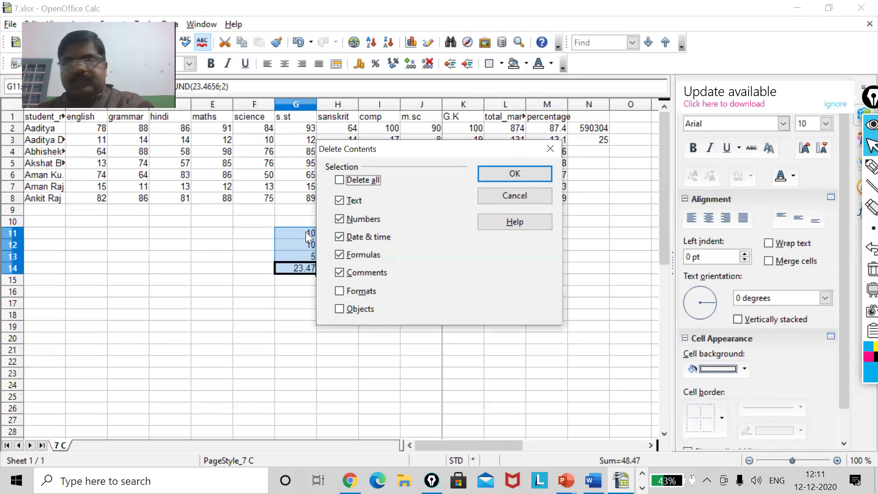
pyautogui.click(534, 173)
pyautogui.click(346, 306)
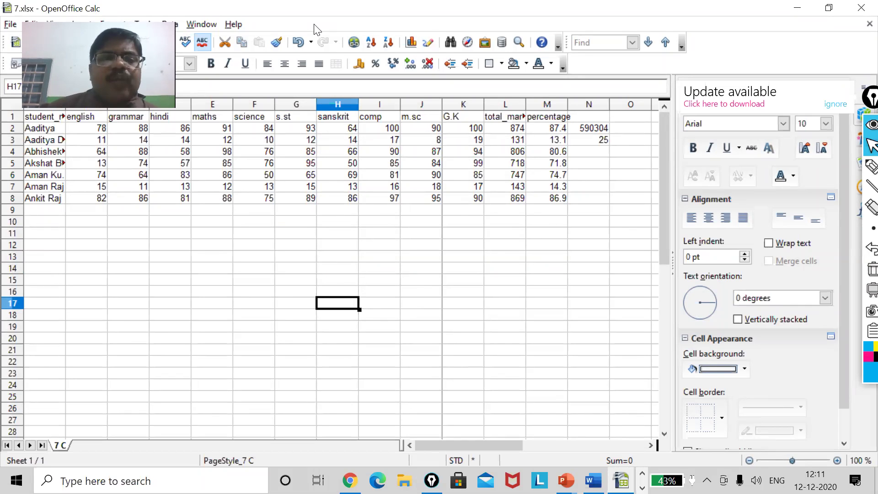
# - Restore the spreadsheet window to a smaller size and examine the commands for renaming and inserting a sheet
pyautogui.press('super+Down')
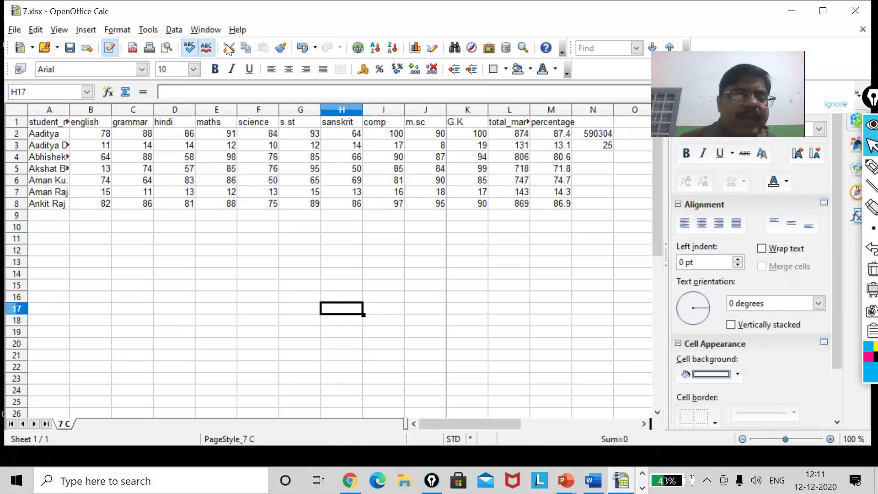
pyautogui.rightClick(64, 425)
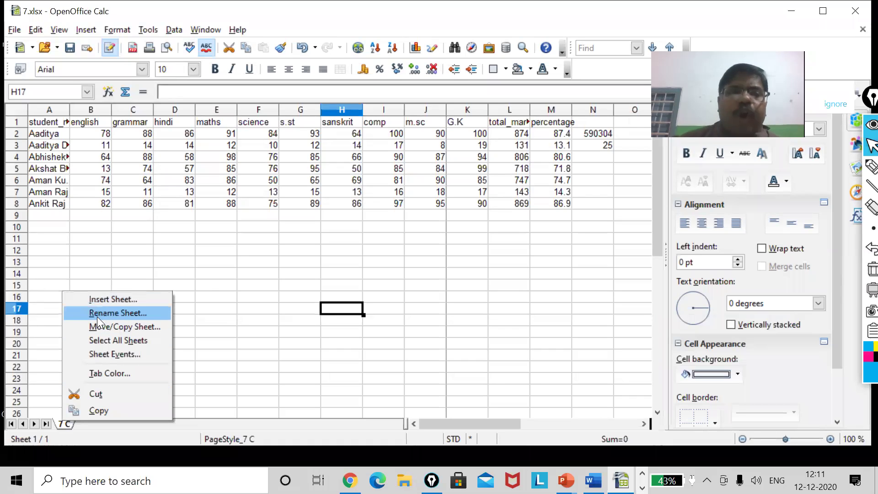
pyautogui.click(212, 293)
pyautogui.click(85, 30)
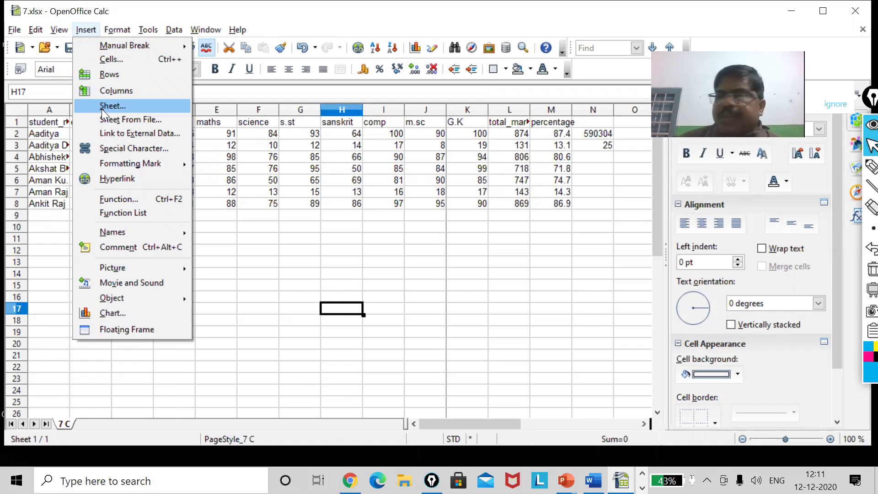
pyautogui.press('Escape')
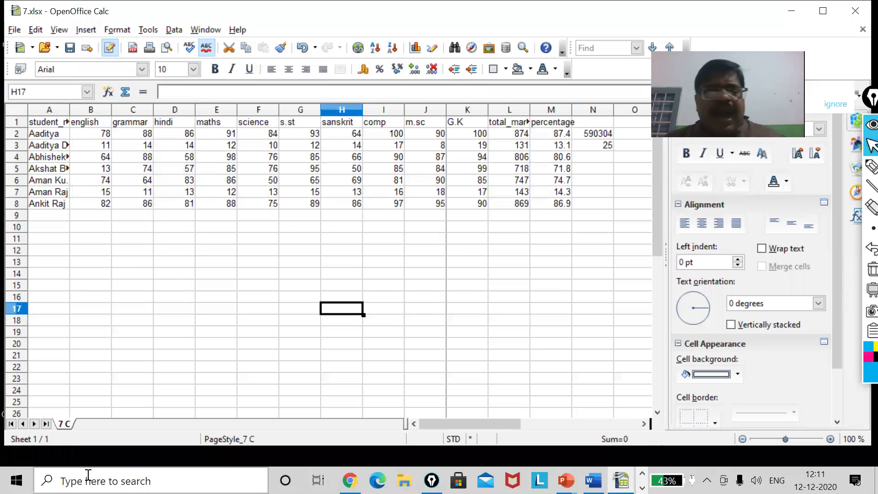
# - Insert a new sheet before sheet 7 C and reorder the sheets so 7 C comes first
pyautogui.rightClick(64, 424)
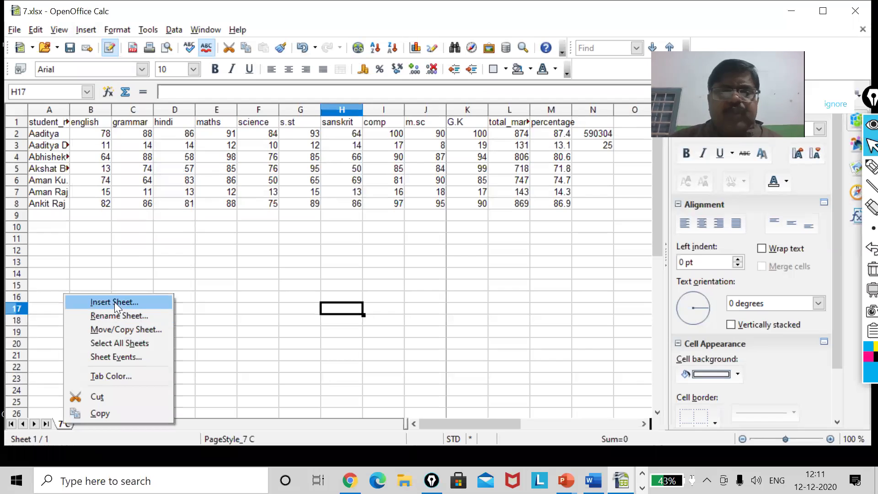
pyautogui.click(114, 301)
pyautogui.click(598, 128)
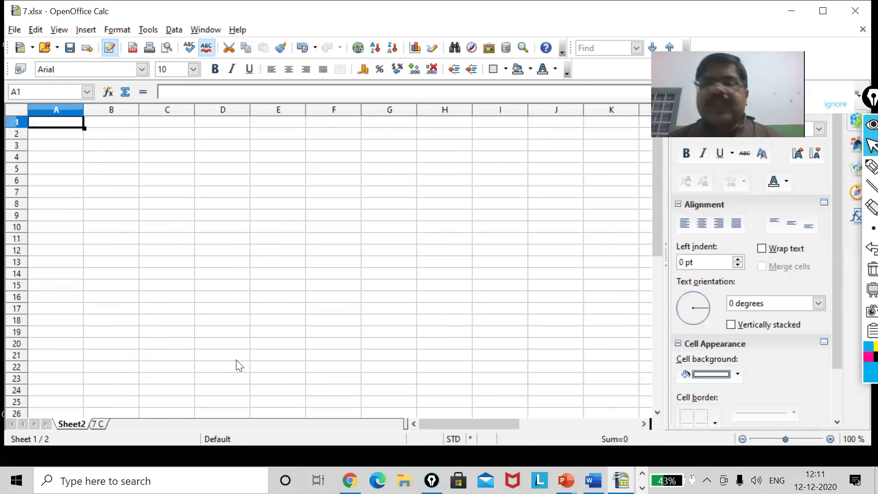
pyautogui.moveTo(97, 425); pyautogui.dragTo(80, 426)
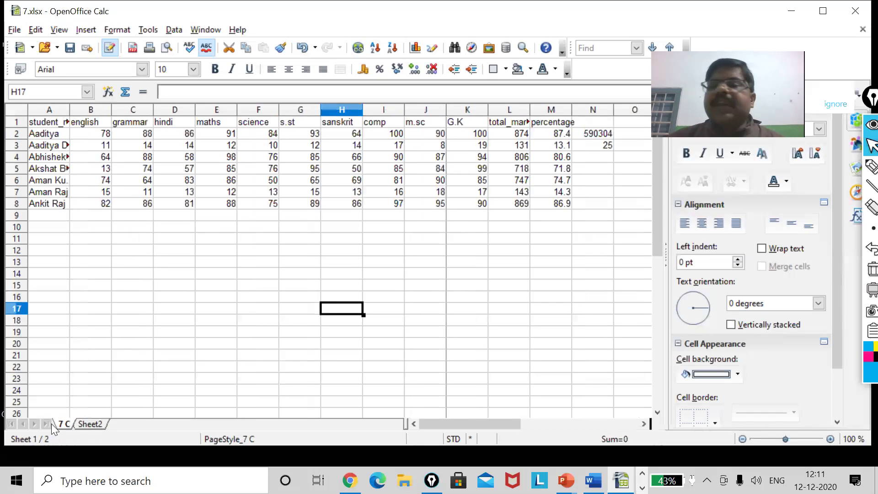
# - Examine the sheet commands available for Sheet2, such as deleting, renaming and moving or copying
pyautogui.rightClick(94, 422)
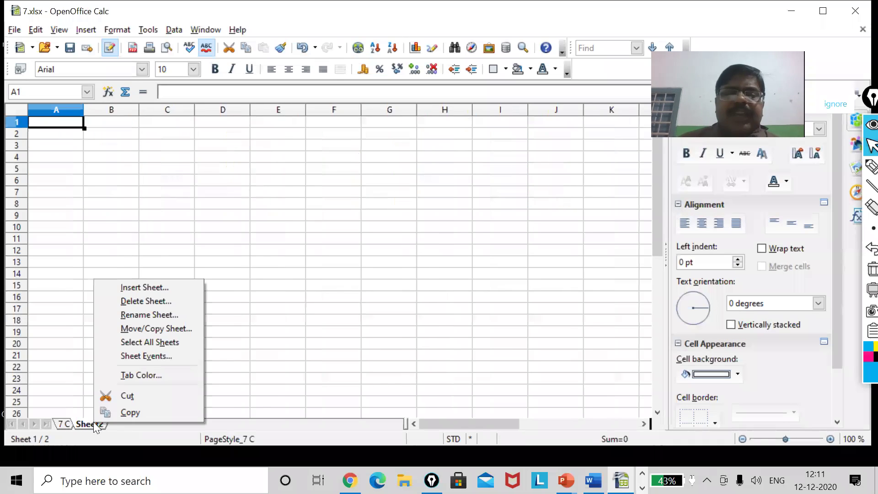
pyautogui.click(164, 343)
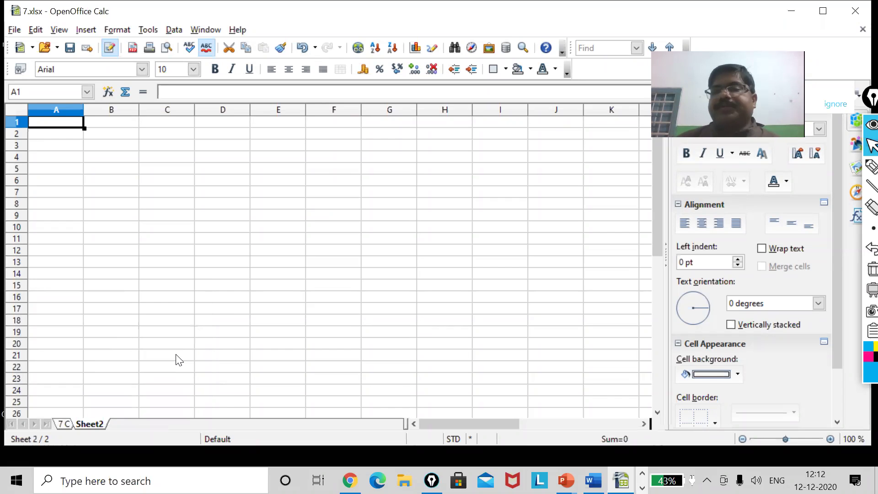
pyautogui.click(594, 480)
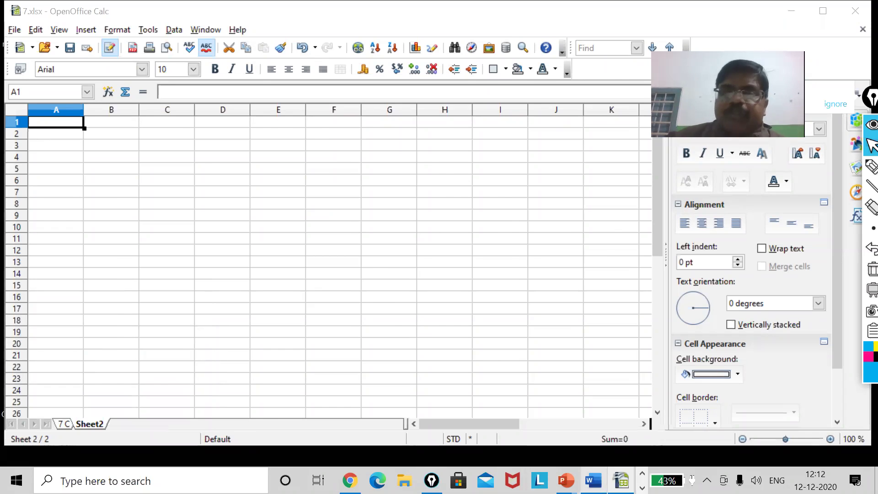
pyautogui.click(594, 480)
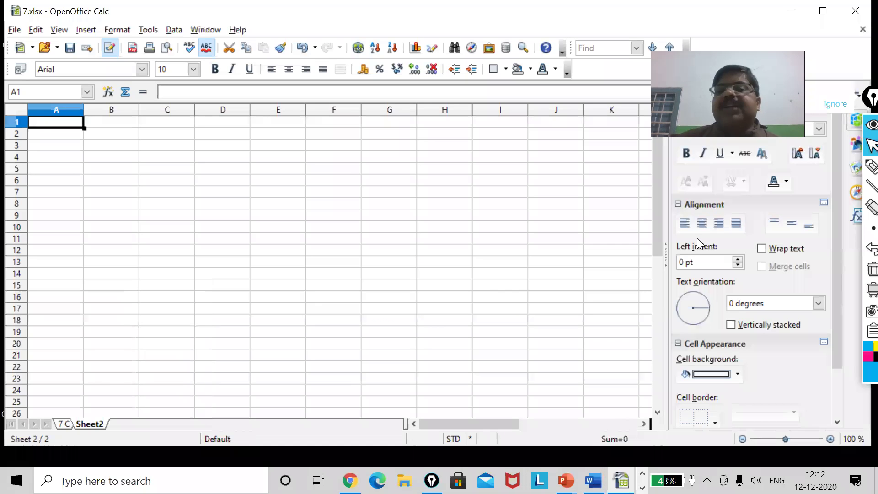
# - Right-align cell C10 on Sheet2
pyautogui.click(142, 231)
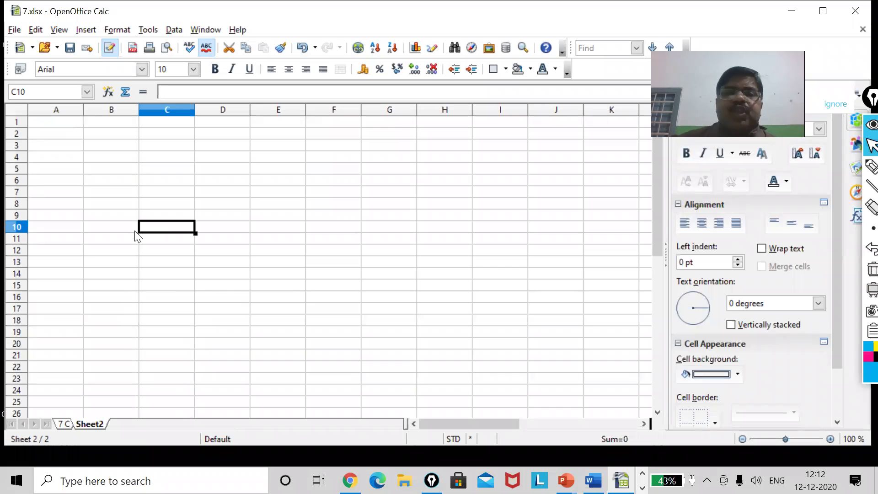
pyautogui.click(305, 69)
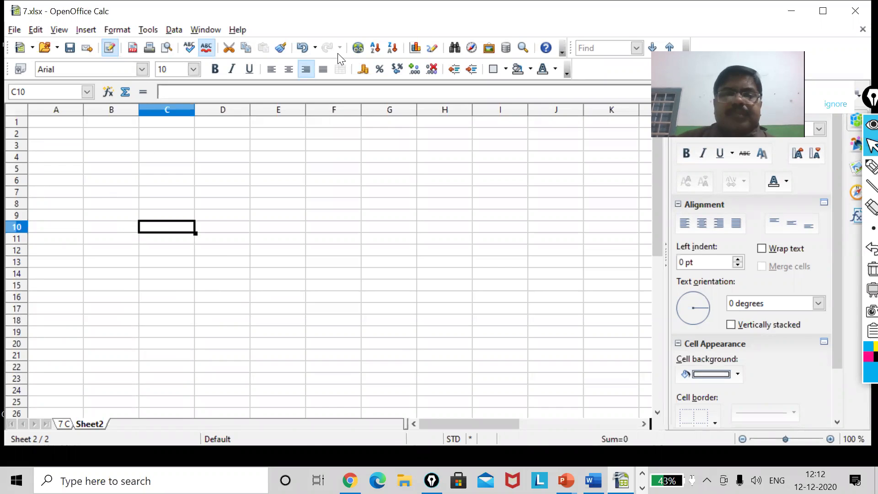
# - Return to the desktop, launch OpenOffice 4.1.7 and create a new blank spreadsheet
pyautogui.press('super+d')
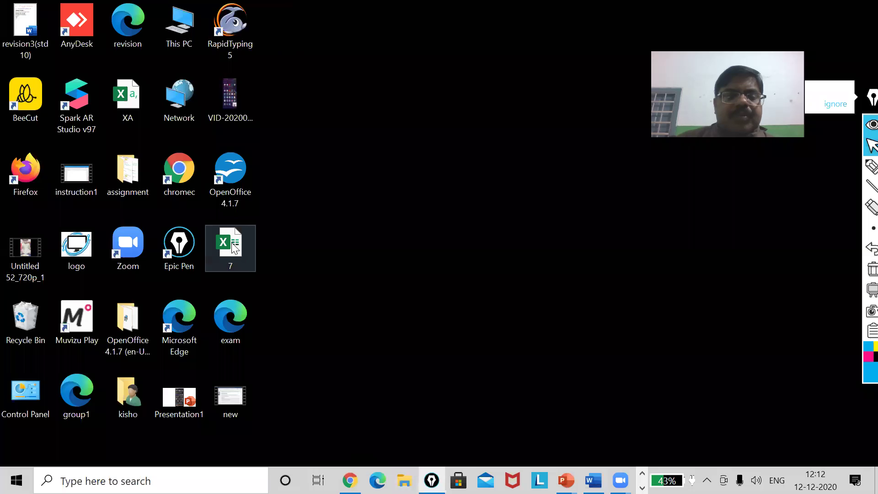
pyautogui.rightClick(234, 248)
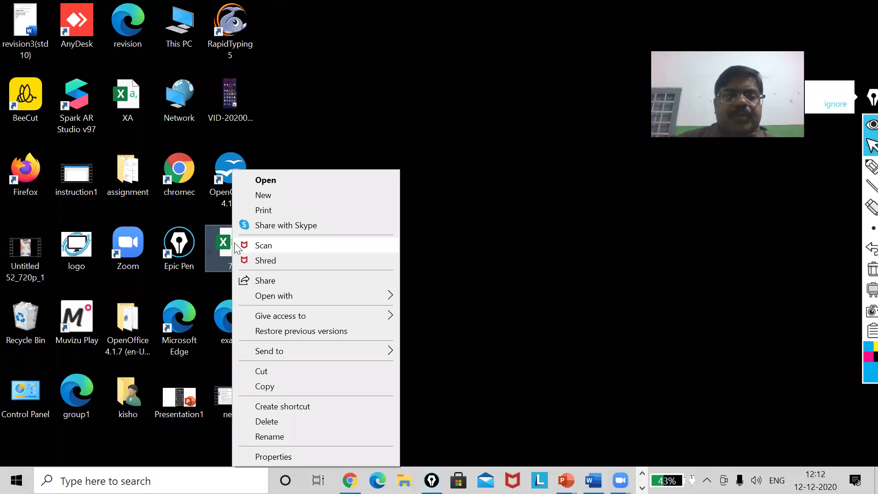
pyautogui.click(226, 167)
pyautogui.doubleClick(226, 167)
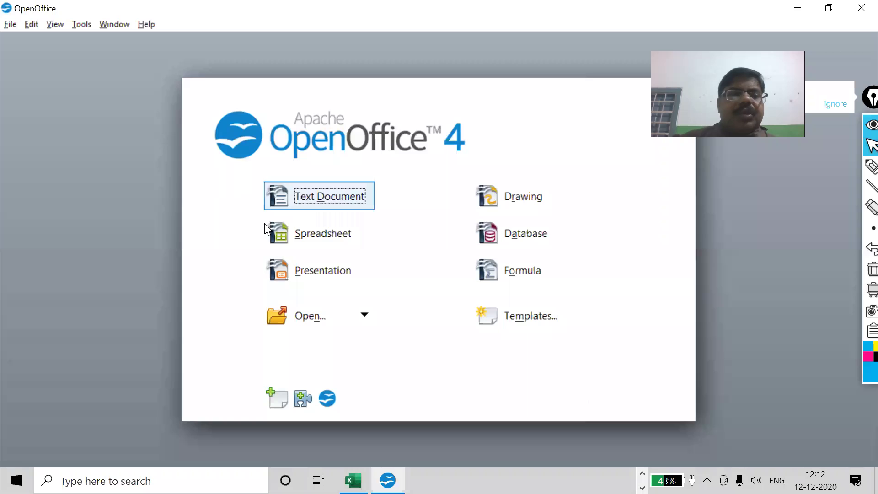
pyautogui.click(310, 235)
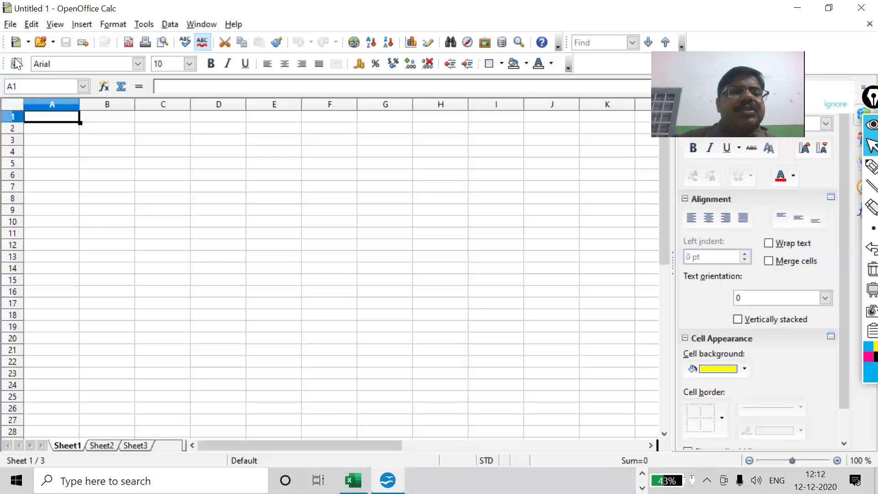
# - Open the XA file from the Desktop folder with the default text import settings
pyautogui.click(10, 24)
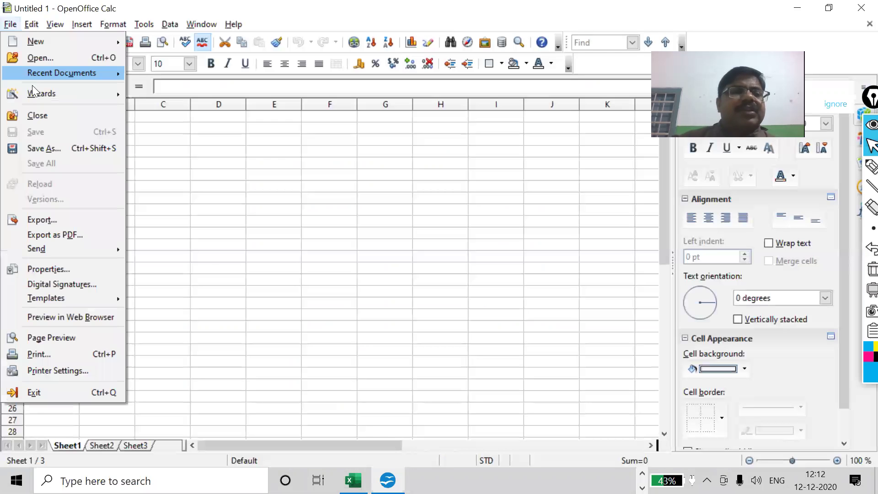
pyautogui.click(49, 56)
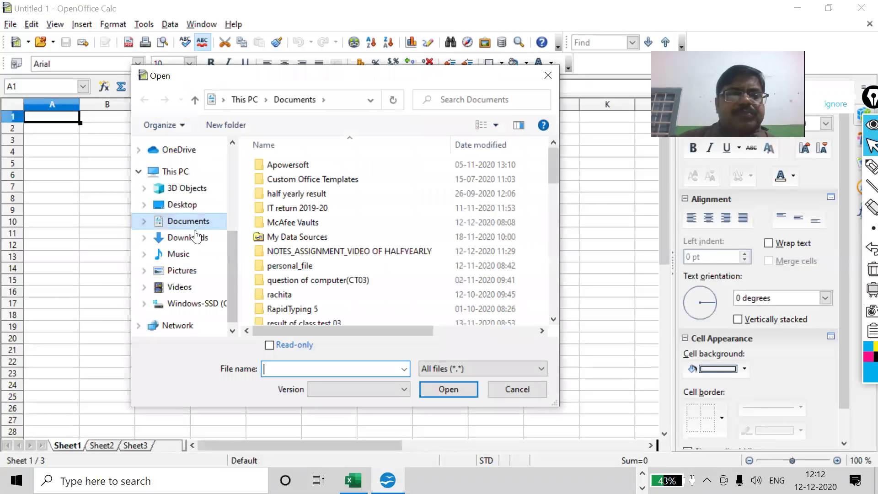
pyautogui.click(182, 205)
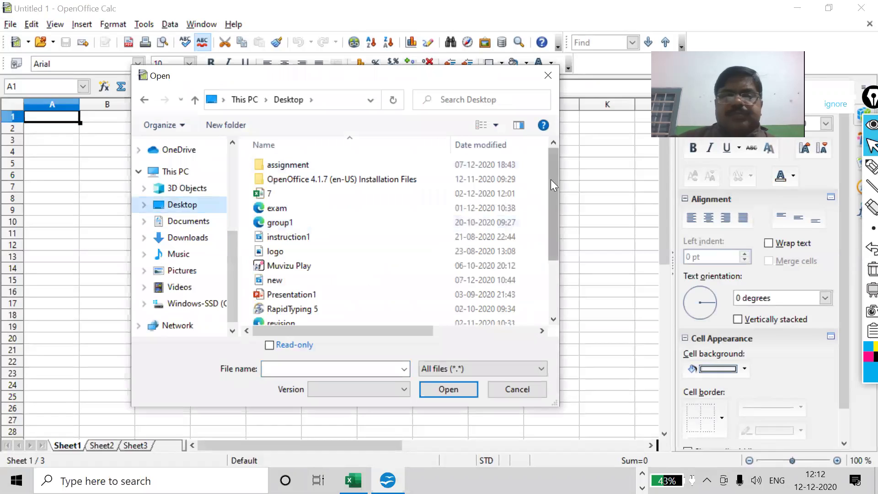
pyautogui.moveTo(550, 186); pyautogui.dragTo(558, 259)
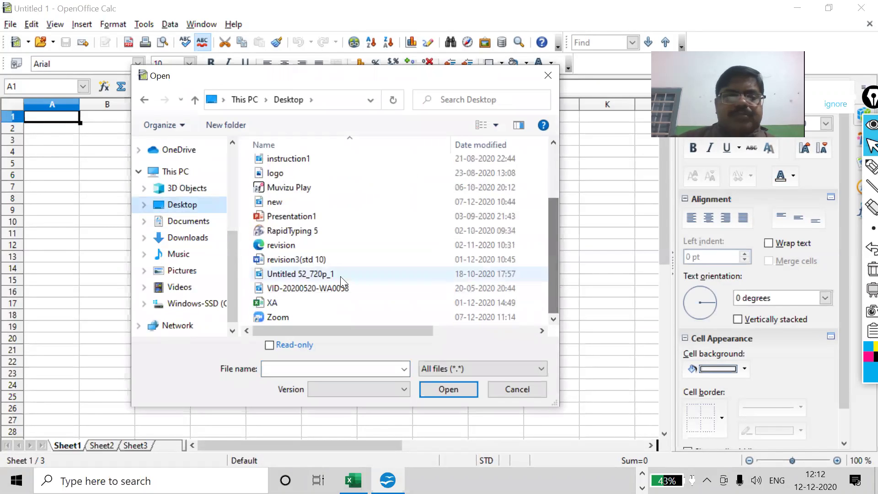
pyautogui.doubleClick(272, 301)
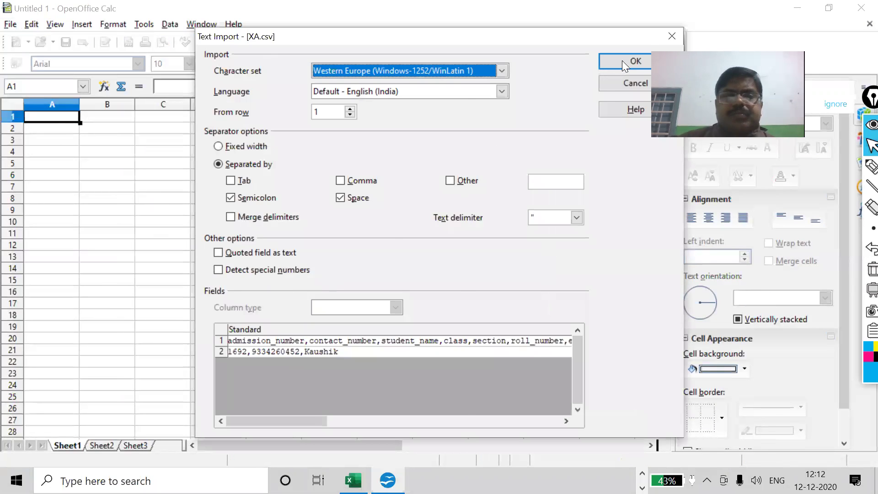
pyautogui.click(623, 61)
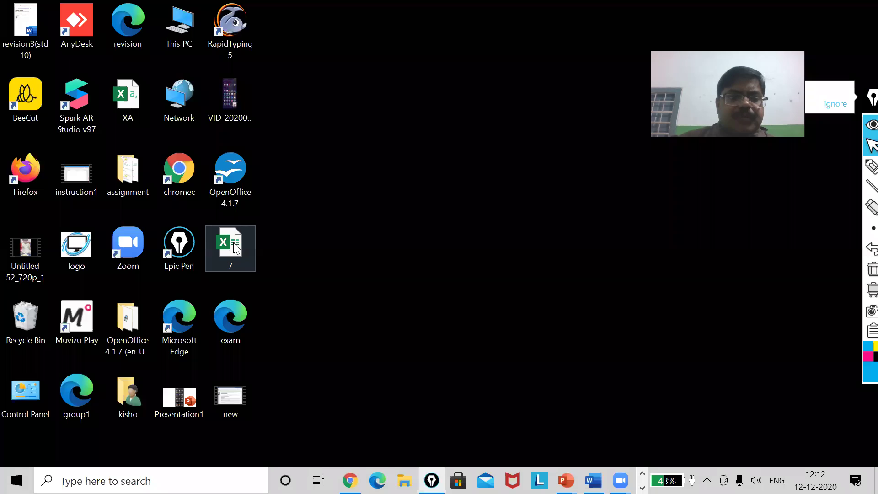
# - Open the desktop spreadsheet file 7 using OpenOffice Calc (scalc.exe) instead of its default program, Excel
pyautogui.doubleClick(234, 247)
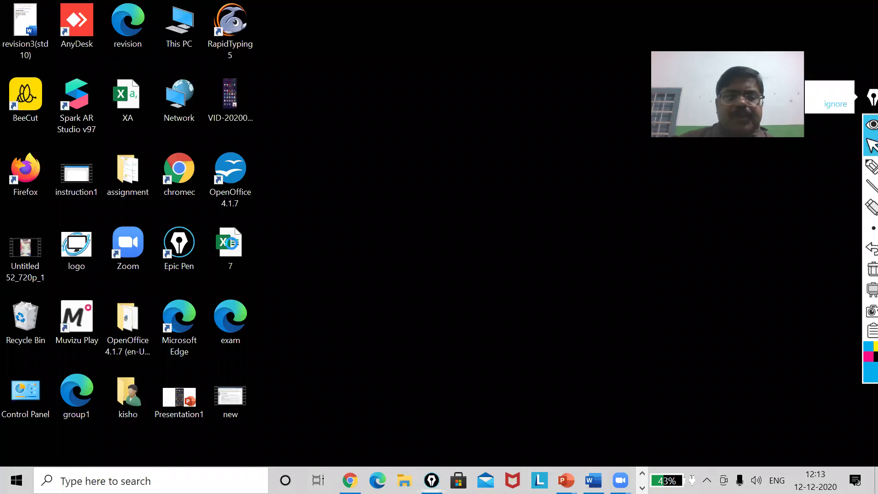
pyautogui.rightClick(232, 249)
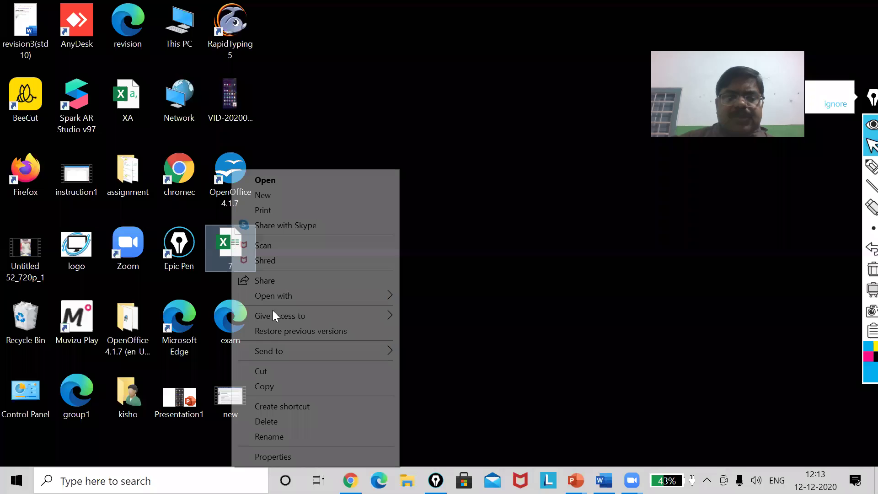
pyautogui.moveTo(306, 295)
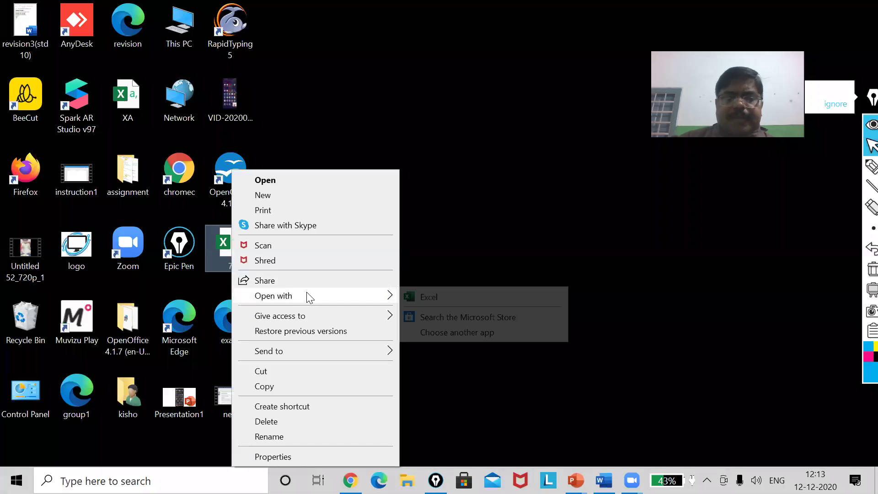
pyautogui.click(456, 332)
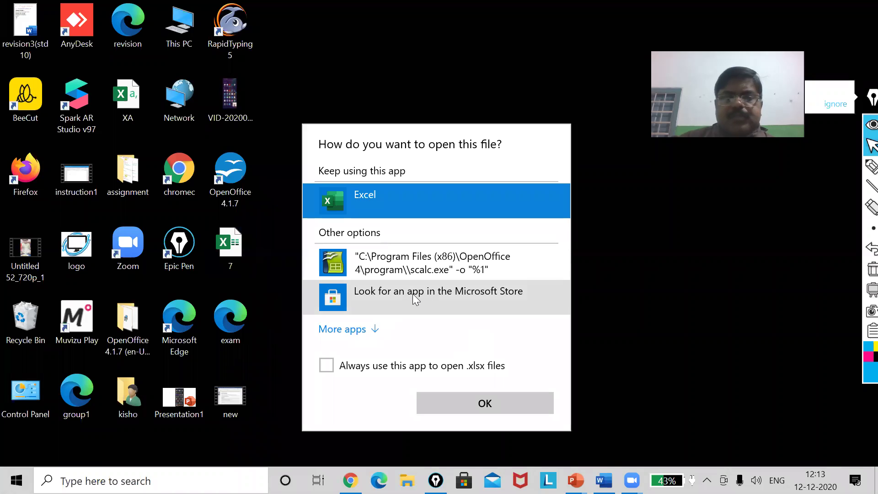
pyautogui.doubleClick(421, 260)
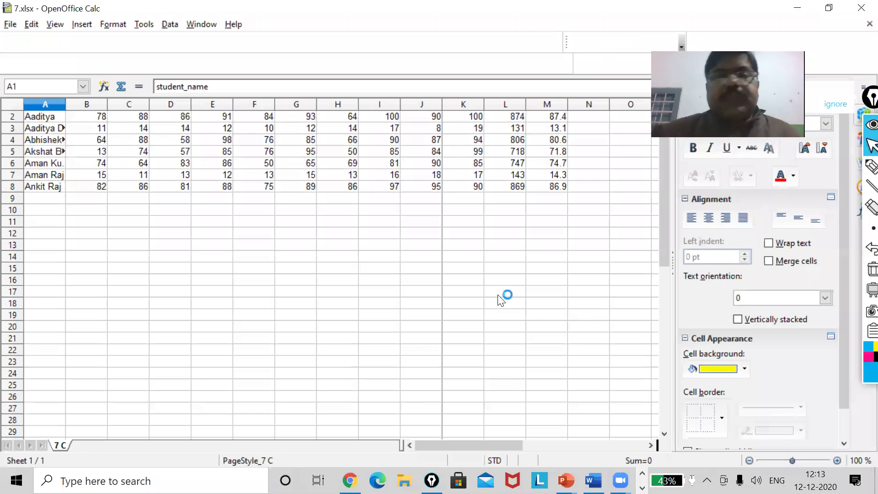
# - Practise selecting single cells F11 and B11 and several rectangular blocks of empty cells below the marks data
pyautogui.click(243, 225)
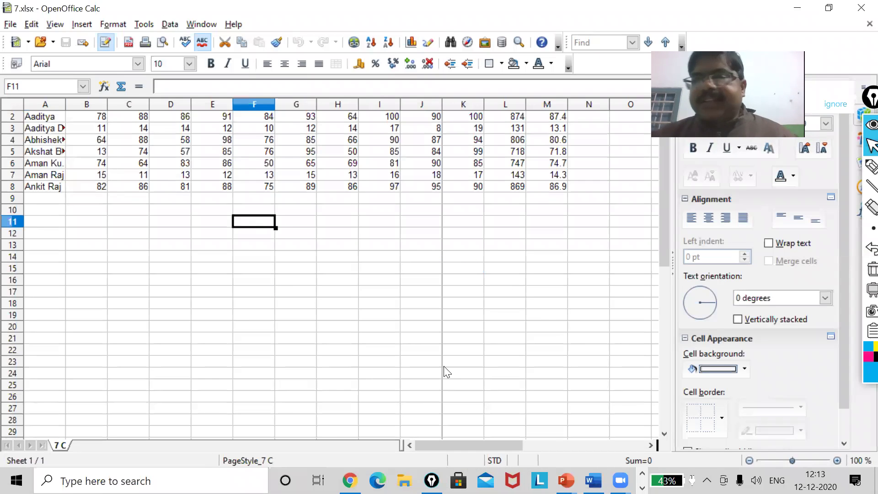
pyautogui.click(85, 225)
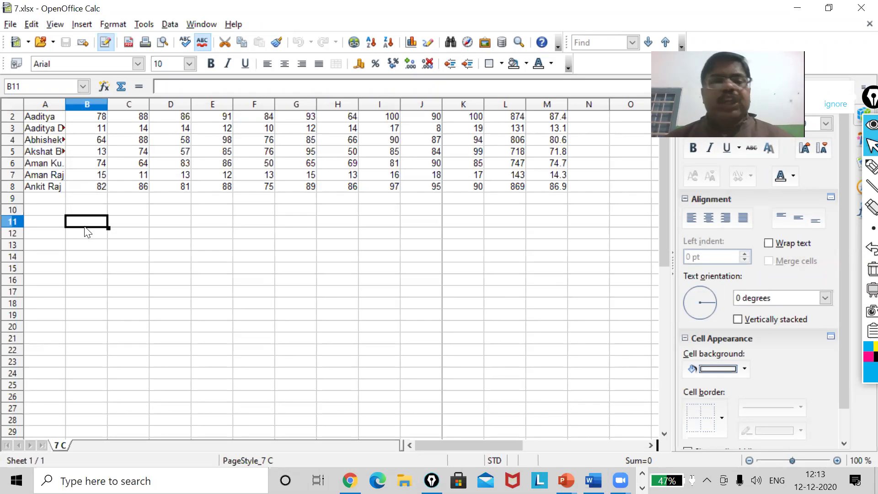
pyautogui.moveTo(44, 226); pyautogui.dragTo(398, 380)
pyautogui.moveTo(481, 235); pyautogui.dragTo(567, 330)
pyautogui.moveTo(212, 221); pyautogui.dragTo(297, 302)
pyautogui.click(403, 234)
# - Select the range C11:I11 by extending leftward from I11, and clear the multi-cell selection
pyautogui.click(376, 227)
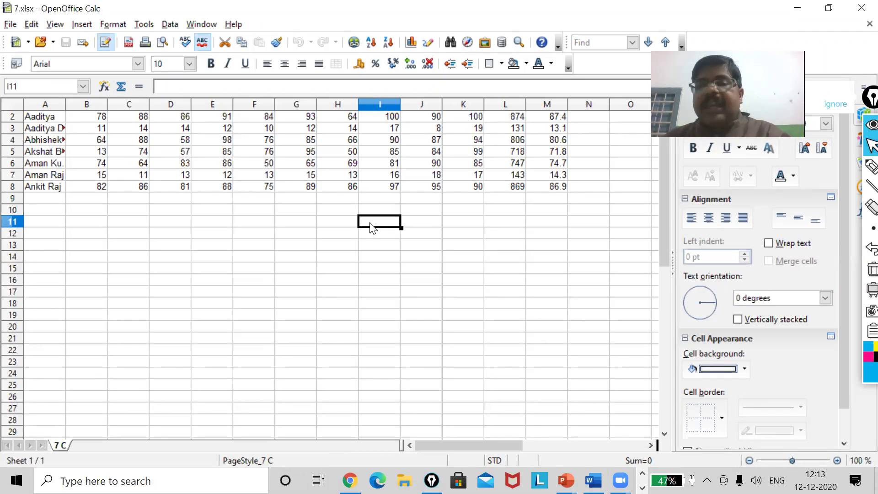
pyautogui.hotkey('shift', 'Left')
pyautogui.hotkey('shift', 'Left')
pyautogui.hotkey('shift', 'Left')
pyautogui.hotkey('shift', 'Left')
pyautogui.hotkey('shift', 'Left')
pyautogui.hotkey('shift', 'Left')
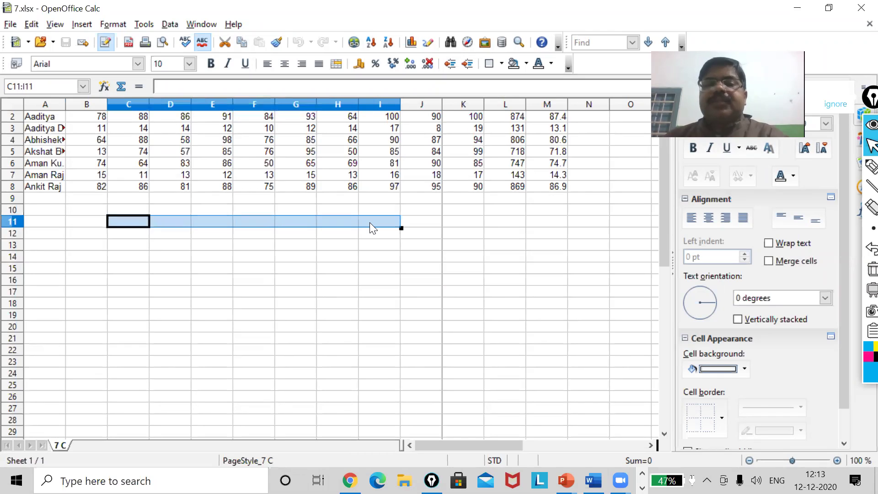
pyautogui.press('Escape')
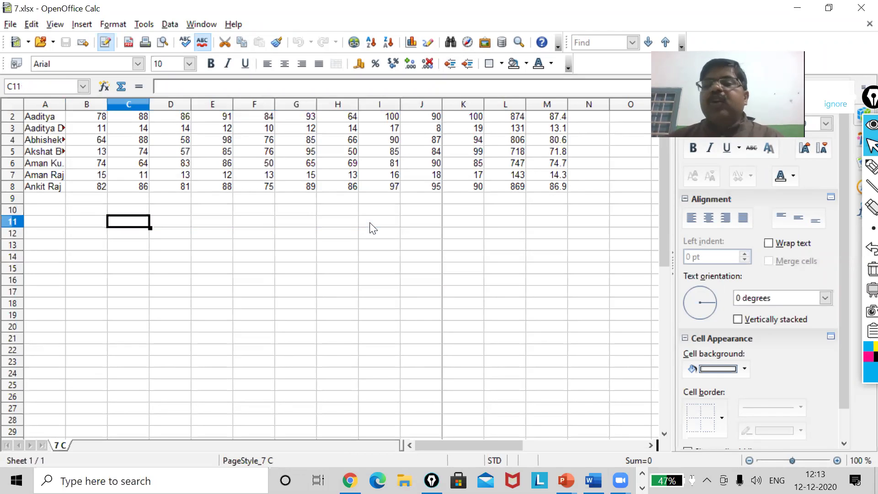
# - Extend the selection rightward from C11 to cover C11:K11
pyautogui.hotkey('shift', 'Right')
pyautogui.hotkey('shift', 'Right')
pyautogui.hotkey('shift', 'Right')
pyautogui.hotkey('shift', 'Right')
pyautogui.hotkey('shift', 'Right')
pyautogui.hotkey('shift', 'Right')
pyautogui.hotkey('shift', 'Right')
pyautogui.hotkey('shift', 'Right')
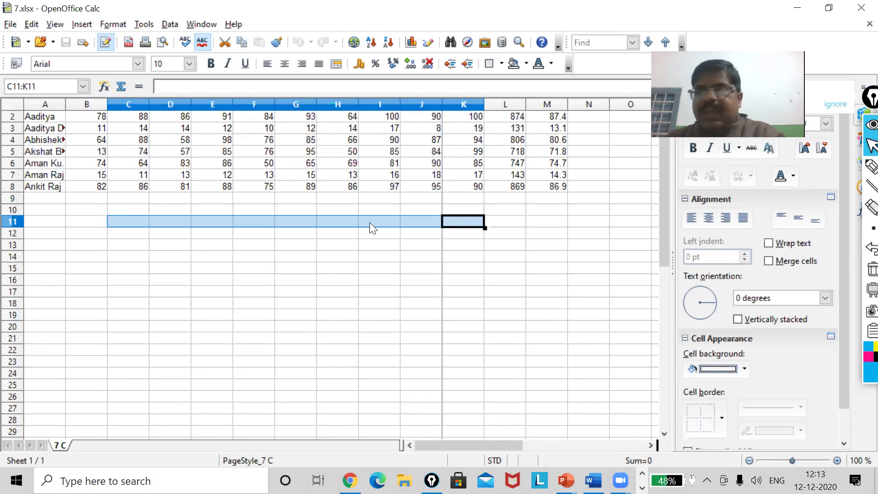
# - Extend the row 11 selection downward to cover C11:K17, and deselect it by selecting H23
pyautogui.hotkey('shift', 'Up')
pyautogui.hotkey('shift', 'Down')
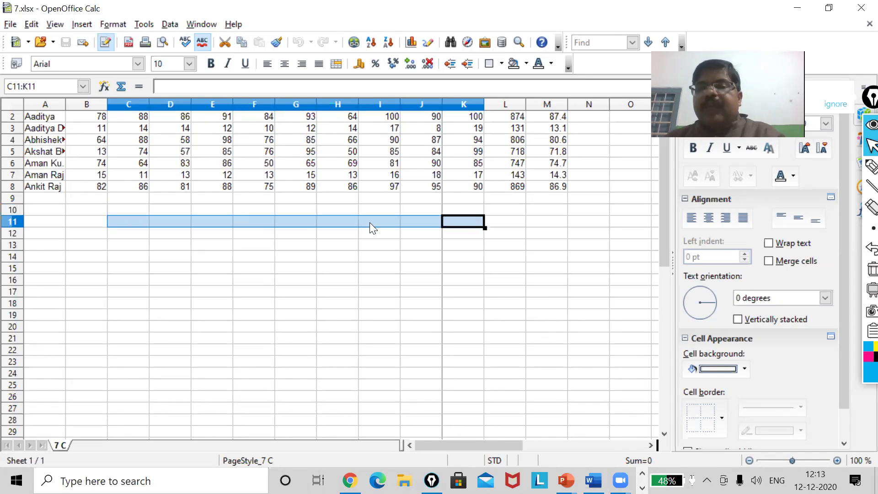
pyautogui.hotkey('shift', 'Down')
pyautogui.hotkey('shift', 'Down')
pyautogui.hotkey('shift', 'Down')
pyautogui.hotkey('shift', 'Down')
pyautogui.hotkey('shift', 'Down')
pyautogui.hotkey('shift', 'Down')
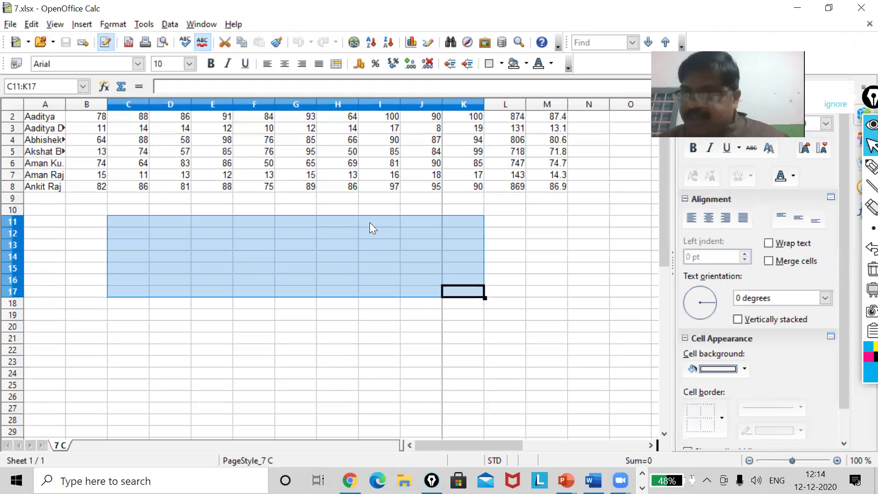
pyautogui.click(333, 362)
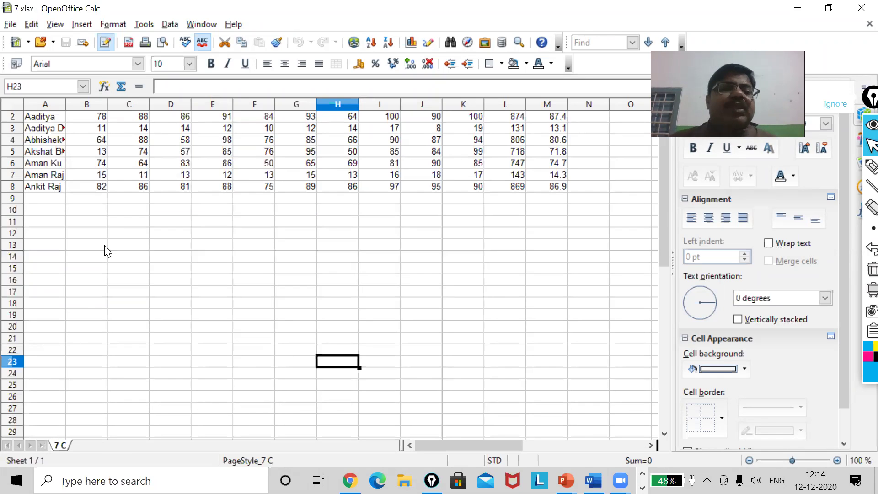
# - Select the non-adjacent cells B2, F4, K8 and the total marks in L2:L8 together, and clear the selection
pyautogui.scroll(1, 124, 215)
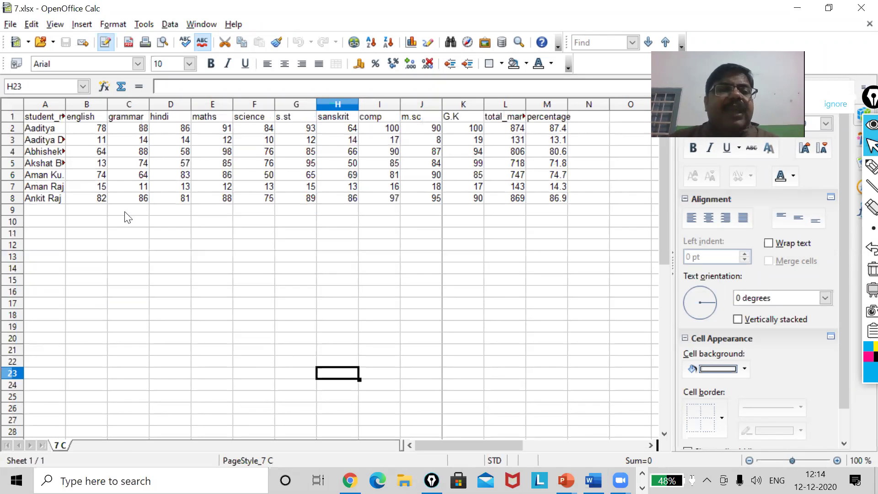
pyautogui.click(87, 131)
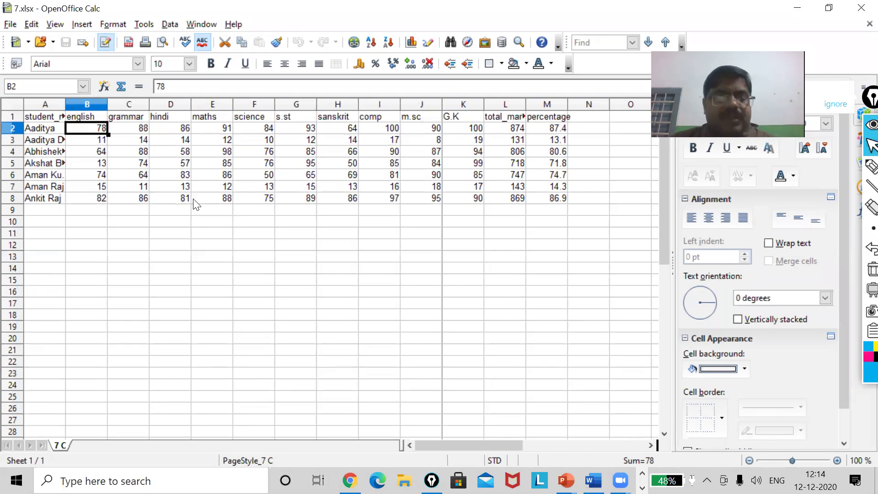
pyautogui.keyDown('ctrl'); pyautogui.click(265, 155); pyautogui.keyUp('ctrl')
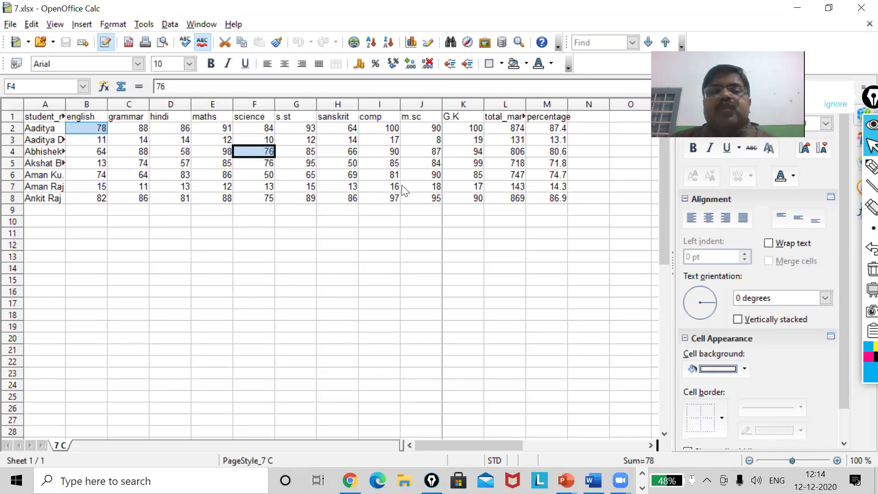
pyautogui.keyDown('ctrl'); pyautogui.click(471, 198); pyautogui.keyUp('ctrl')
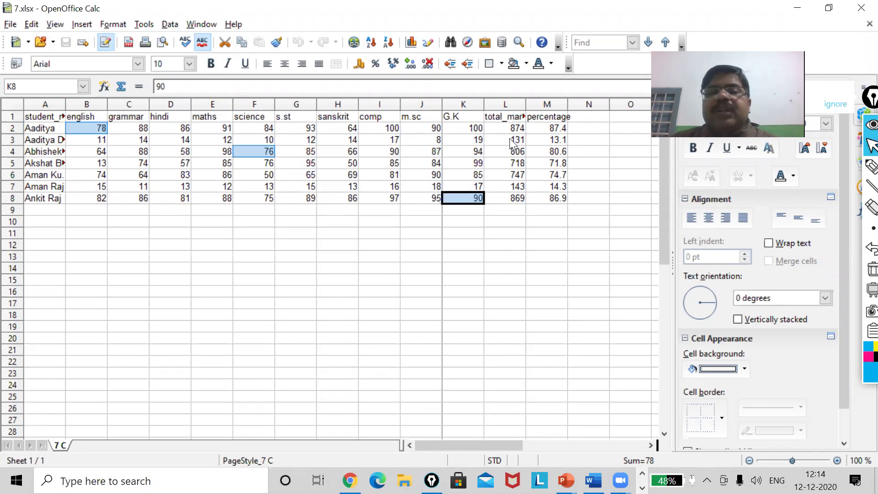
pyautogui.moveTo(511, 130); pyautogui.dragTo(525, 204)
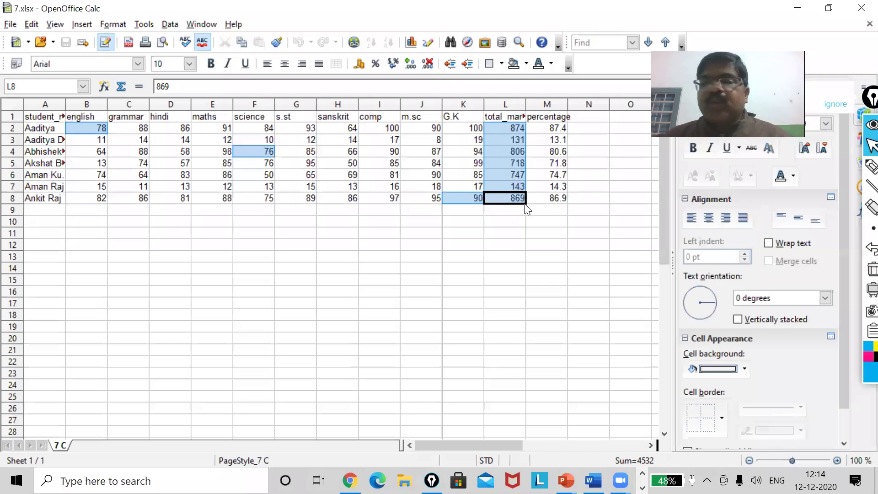
pyautogui.click(407, 269)
# - Select B2, E2:E3 and I2 one after another, each replacing the previous selection
pyautogui.click(94, 128)
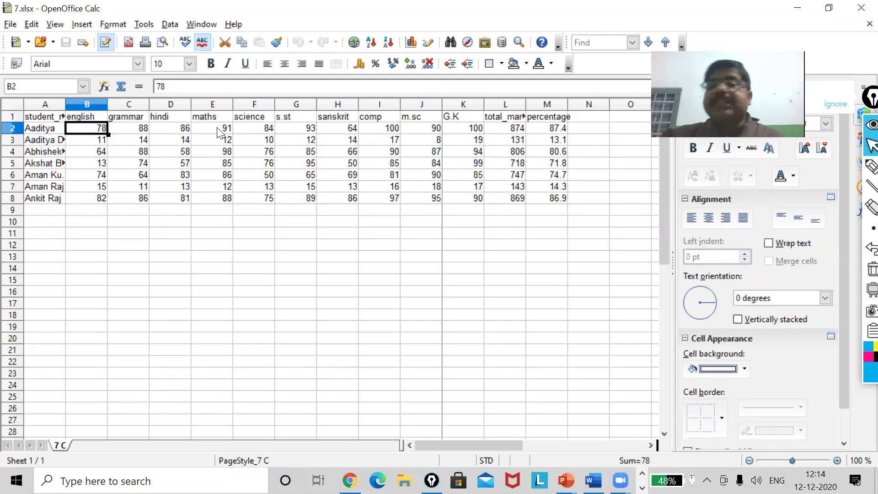
pyautogui.moveTo(218, 129); pyautogui.dragTo(230, 142)
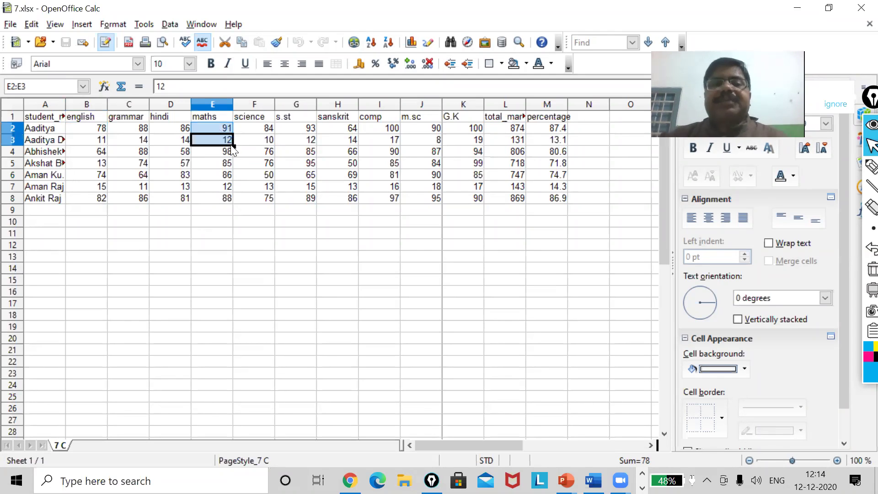
pyautogui.click(395, 129)
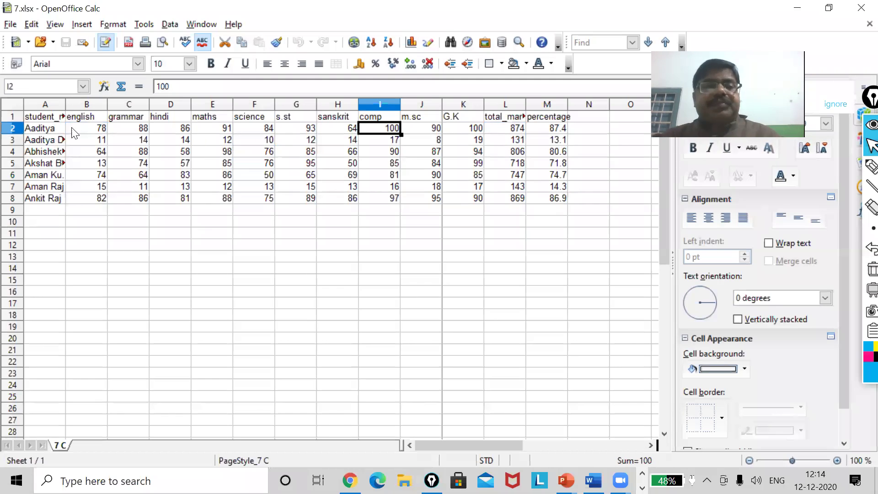
# - Select B2, E2, the Sanskrit marks H4:H8 and the G.K marks K2:K8 together as one multiple selection
pyautogui.click(99, 130)
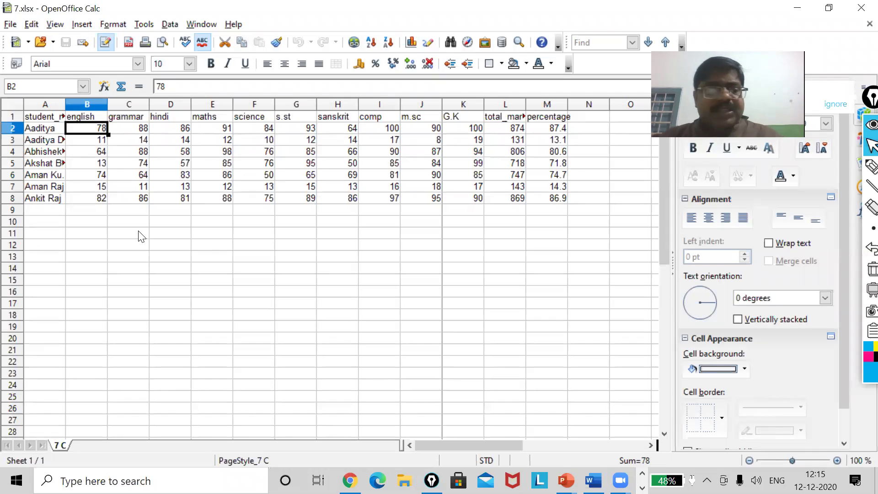
pyautogui.keyDown('ctrl'); pyautogui.click(219, 128); pyautogui.keyUp('ctrl')
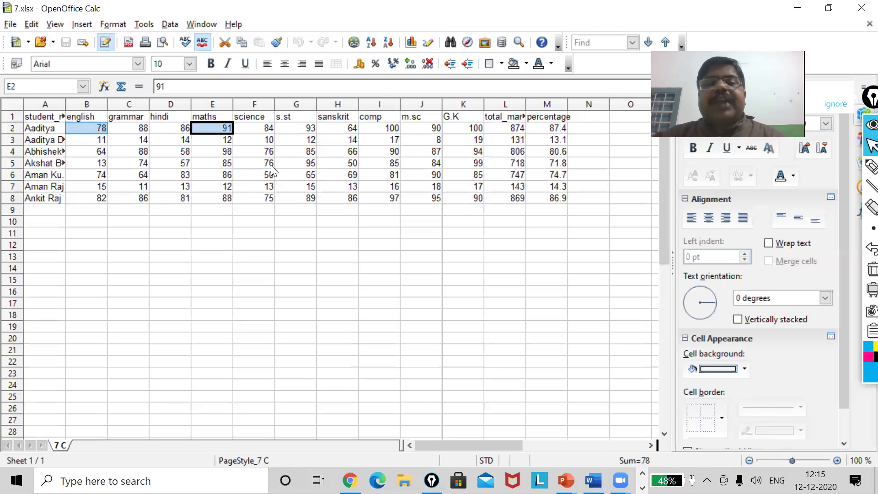
pyautogui.keyDown('ctrl'); pyautogui.click(343, 153); pyautogui.keyUp('ctrl')
pyautogui.moveTo(343, 153); pyautogui.dragTo(350, 201)
pyautogui.moveTo(476, 129); pyautogui.dragTo(477, 202)
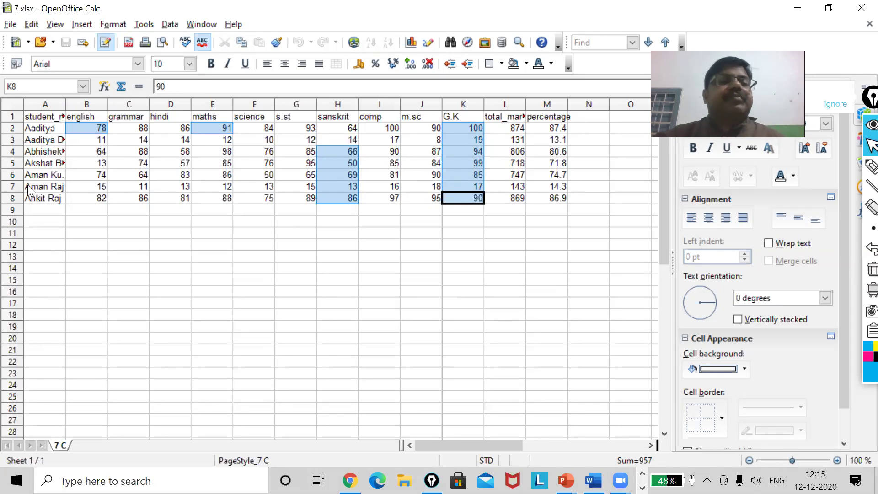
# - Set the font size of the selected marks to 60 and narrow column B slightly
pyautogui.click(191, 65)
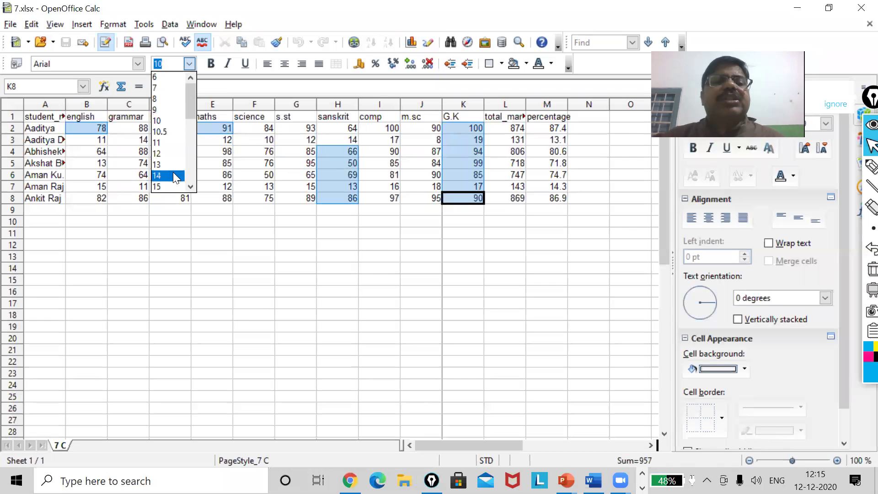
pyautogui.scroll(-1, 168, 179)
pyautogui.scroll(-4, 163, 187)
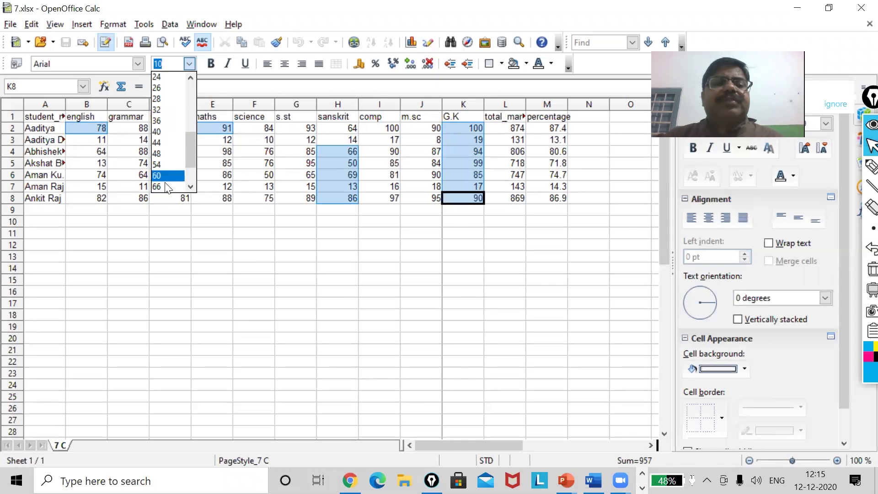
pyautogui.click(164, 186)
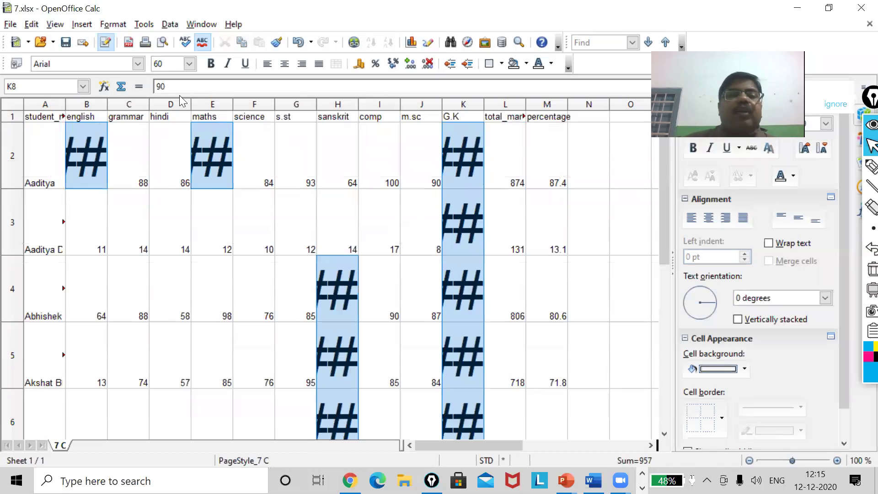
pyautogui.moveTo(107, 104)
pyautogui.mouseDown()
pyautogui.moveTo(150, 103)
pyautogui.moveTo(106, 104)
pyautogui.mouseUp()
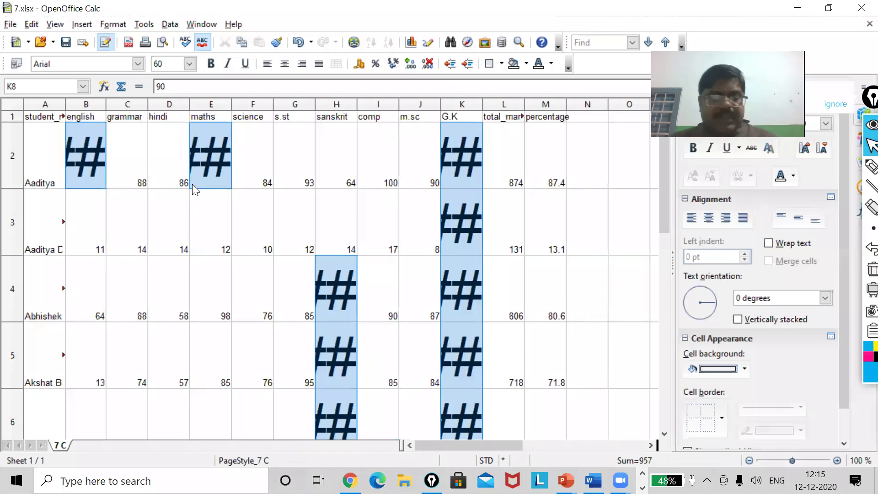
# - Undo the column B width change and the font size change on the selected marks
pyautogui.hotkey('ctrl', 'z')
pyautogui.hotkey('ctrl', 'z')
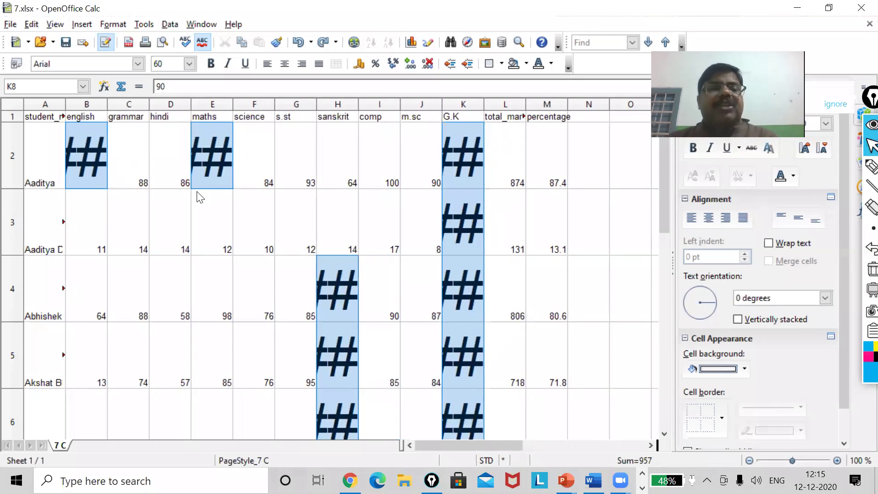
pyautogui.hotkey('ctrl', 'z')
# - Set the font size of the selected marks to 15 and clear the multiple selection by selecting cell I8
pyautogui.click(189, 63)
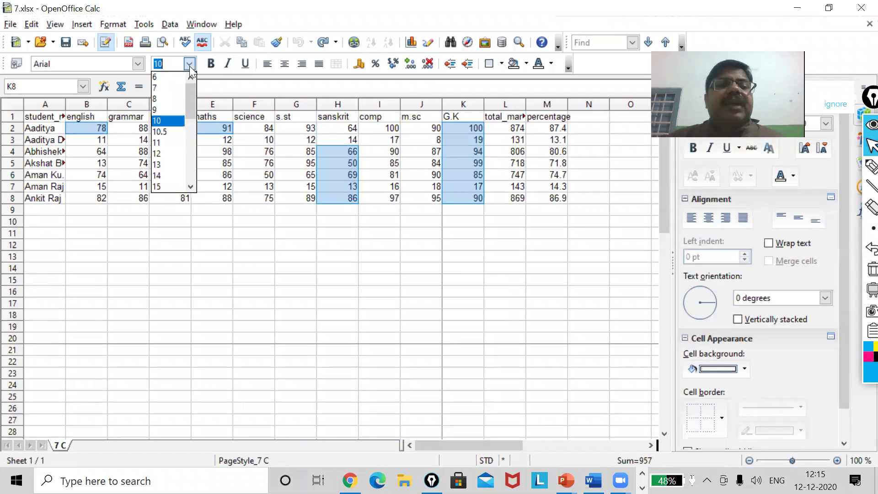
pyautogui.click(167, 187)
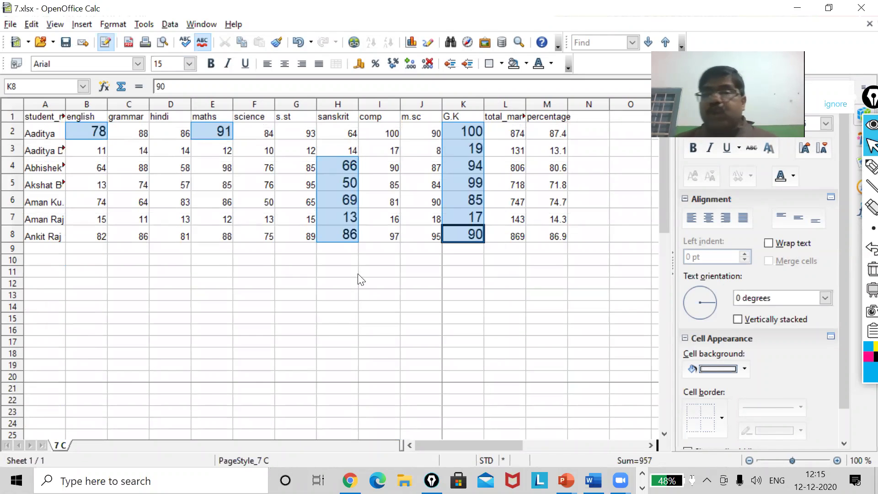
pyautogui.click(394, 238)
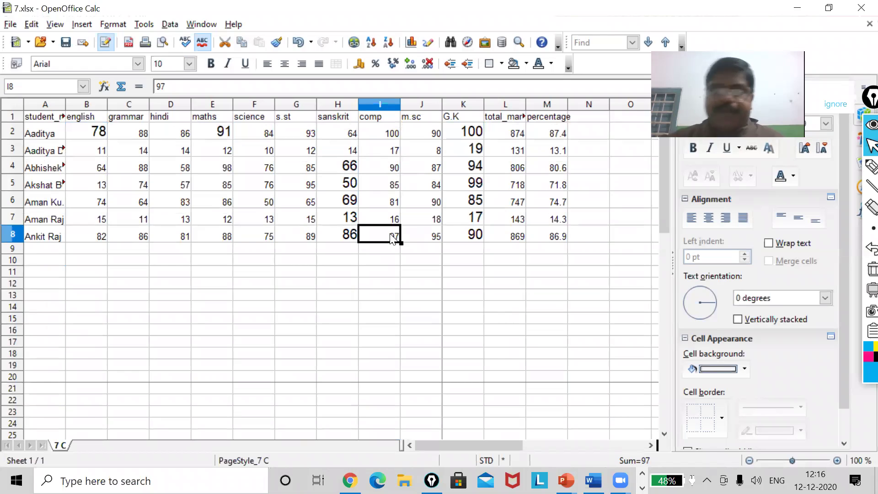
# - Switch to the std 11(4th week) document in Word, check the topic line on selecting cells, and return to the spreadsheet
pyautogui.click(593, 480)
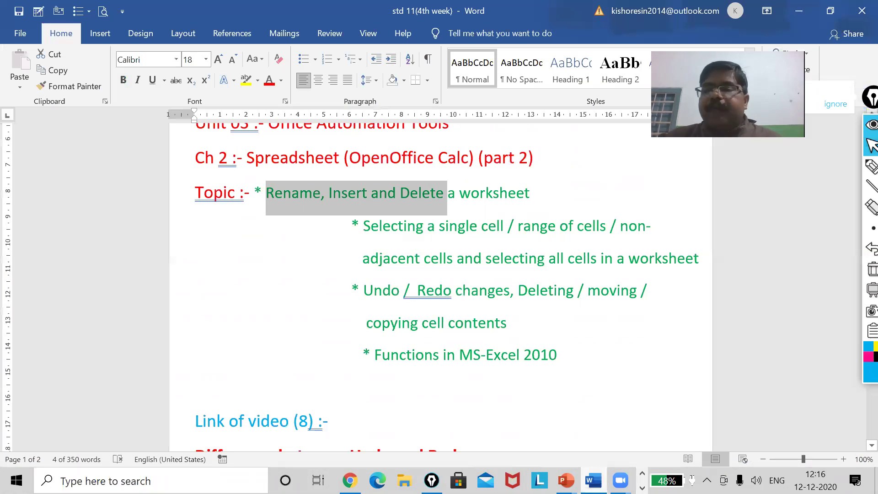
pyautogui.click(556, 228)
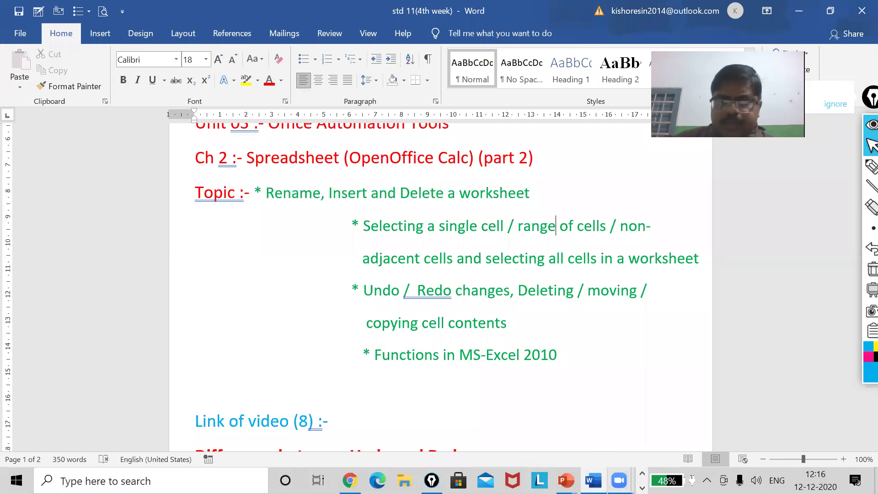
pyautogui.rightClick(619, 480)
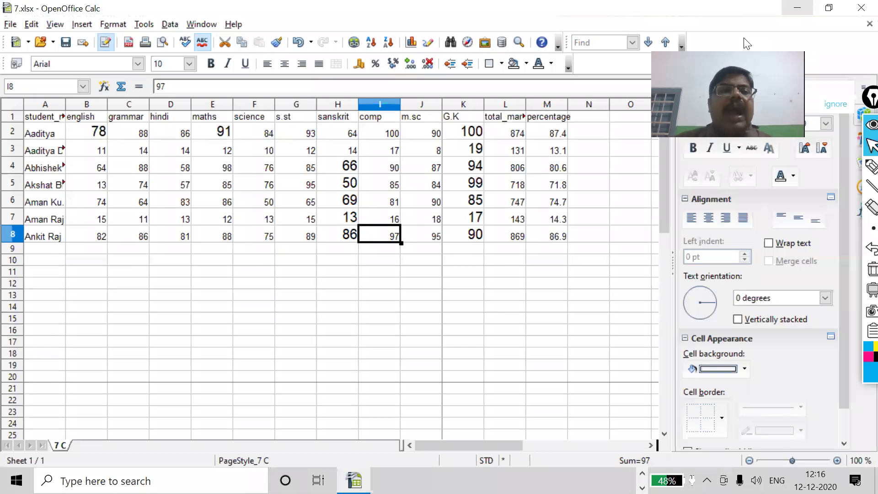
# - Select the entire worksheet from its header corner, look through the selected rows, and clear the selection at M61
pyautogui.click(505, 318)
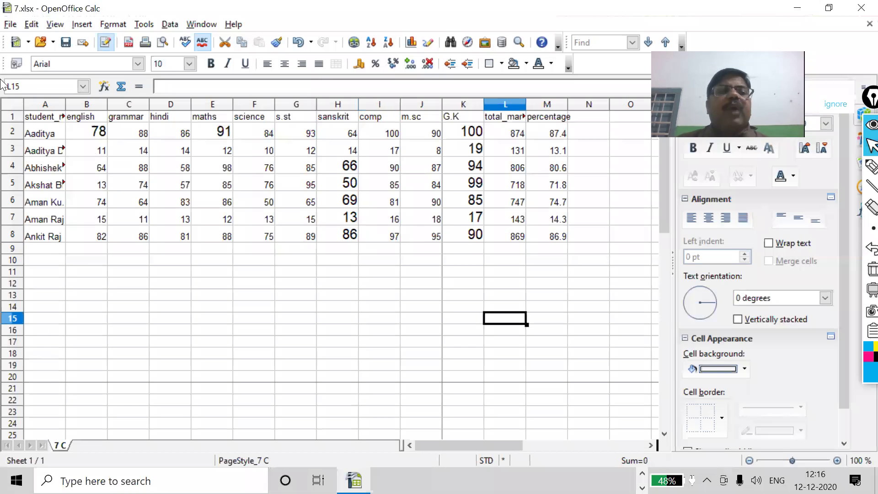
pyautogui.click(12, 103)
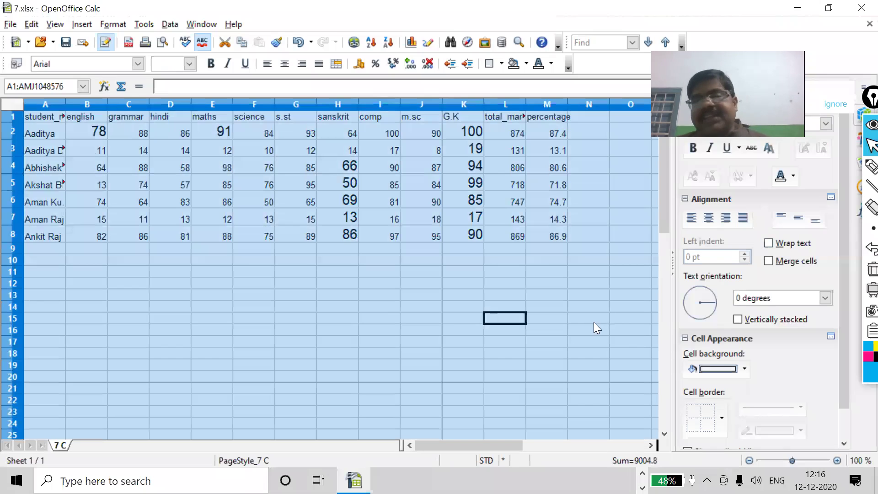
pyautogui.scroll(-20, 608, 197)
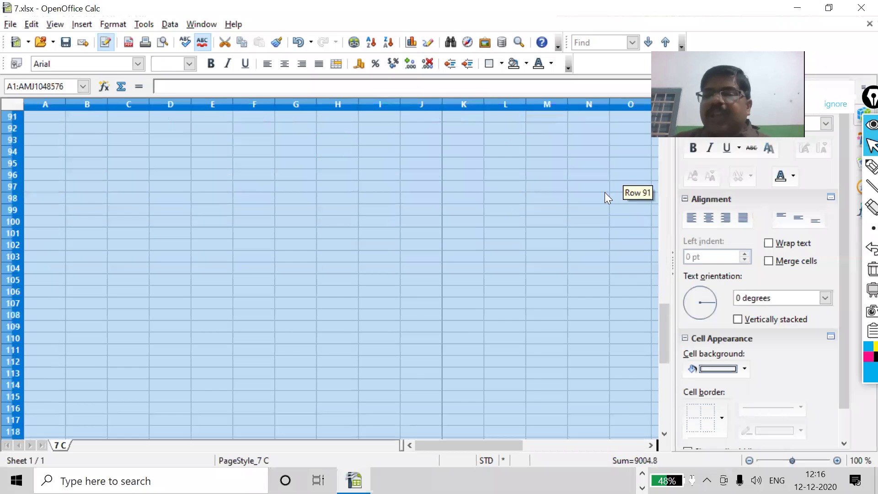
pyautogui.scroll(-13, 603, 198)
pyautogui.moveTo(482, 447); pyautogui.dragTo(418, 438)
pyautogui.scroll(12, 238, 324)
pyautogui.scroll(20, 239, 331)
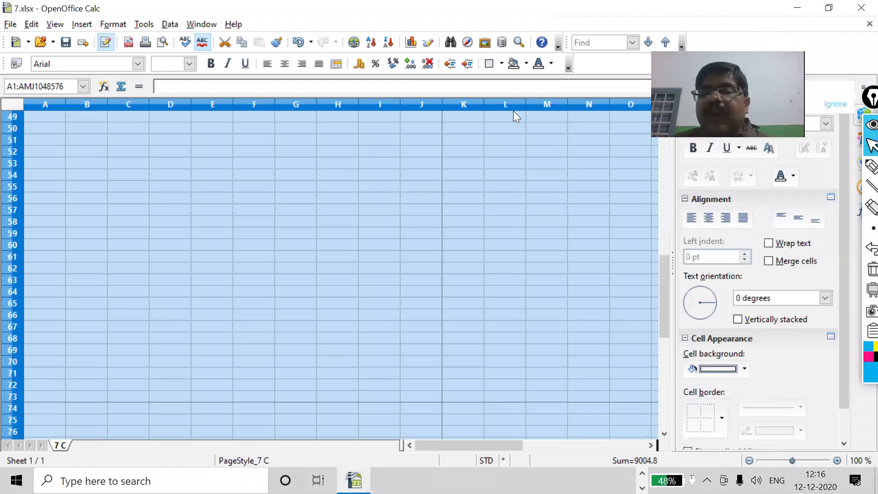
pyautogui.click(546, 260)
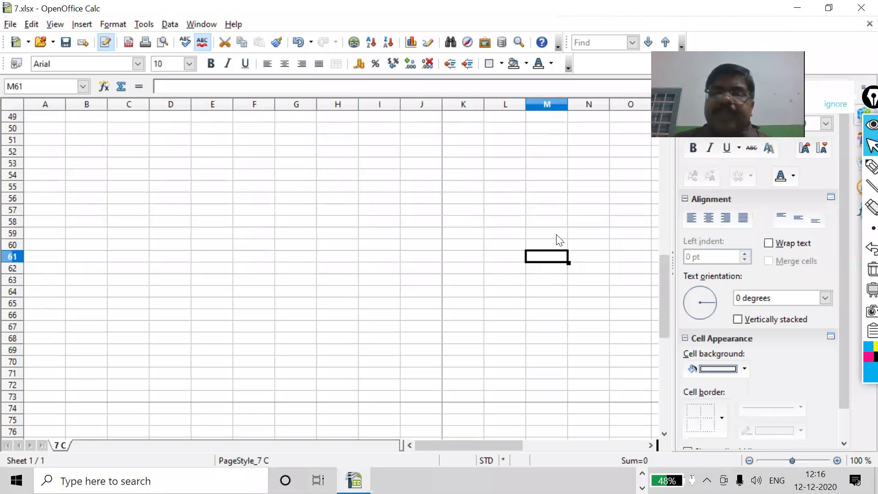
# - Select all cells with the Select All command and clear the selection at M55
pyautogui.click(30, 24)
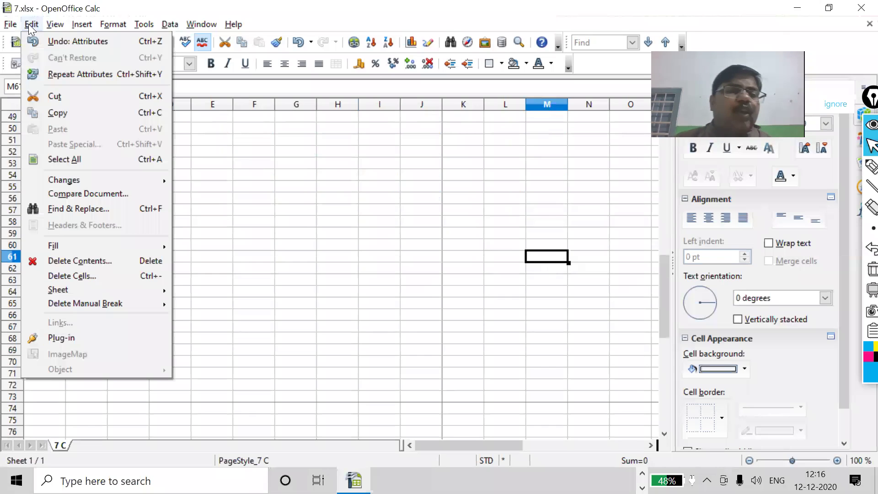
pyautogui.click(81, 160)
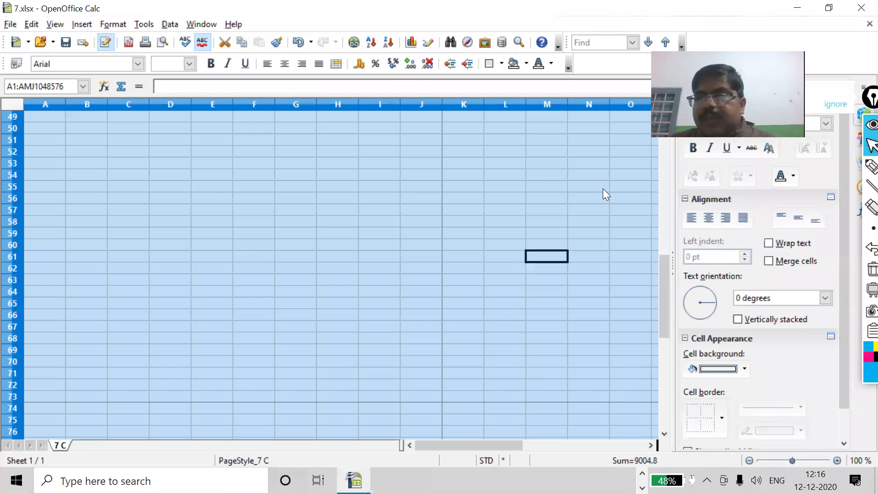
pyautogui.click(527, 185)
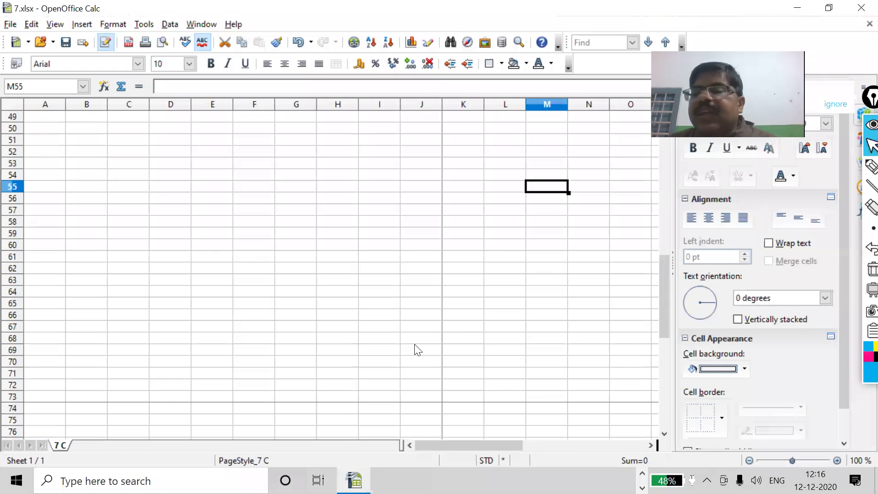
# - Select the whole worksheet once more, check the student marks rows, and clear the selection at L20
pyautogui.scroll(10, 415, 349)
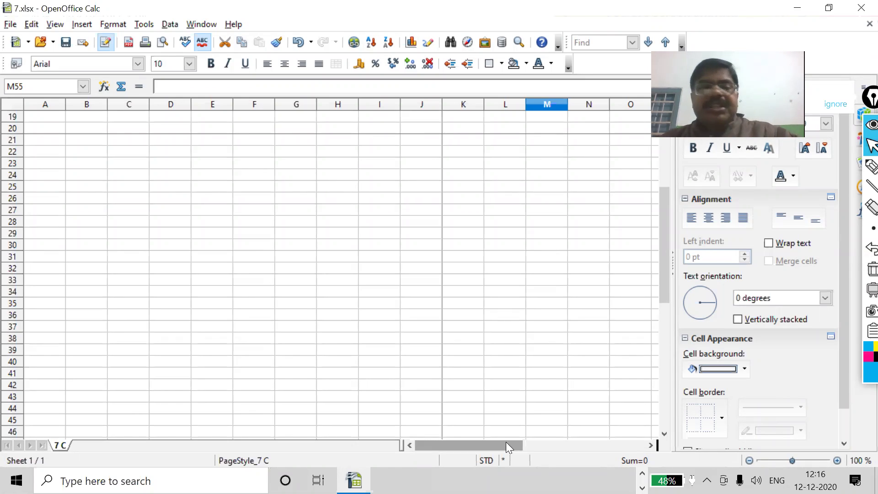
pyautogui.hotkey('ctrl', 'a')
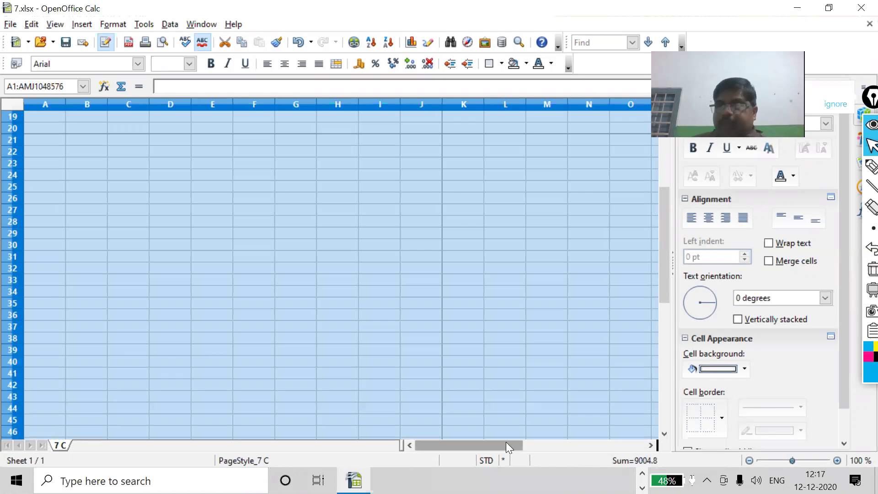
pyautogui.scroll(6, 471, 371)
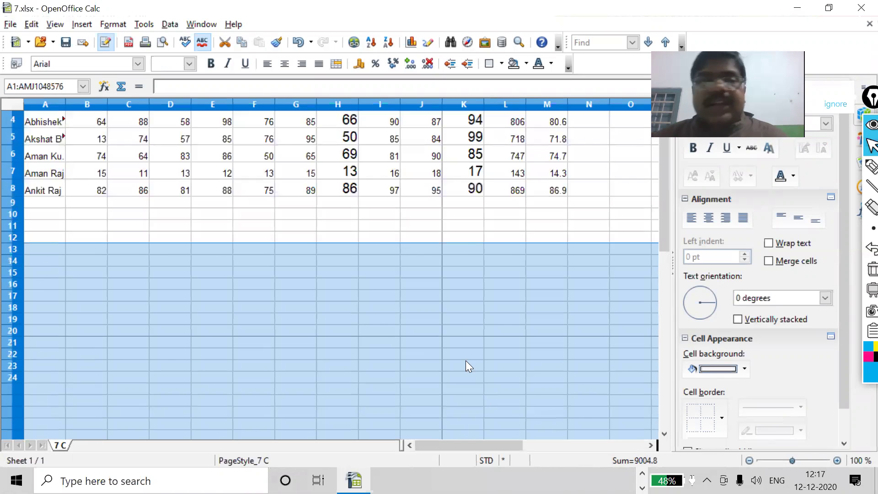
pyautogui.click(523, 375)
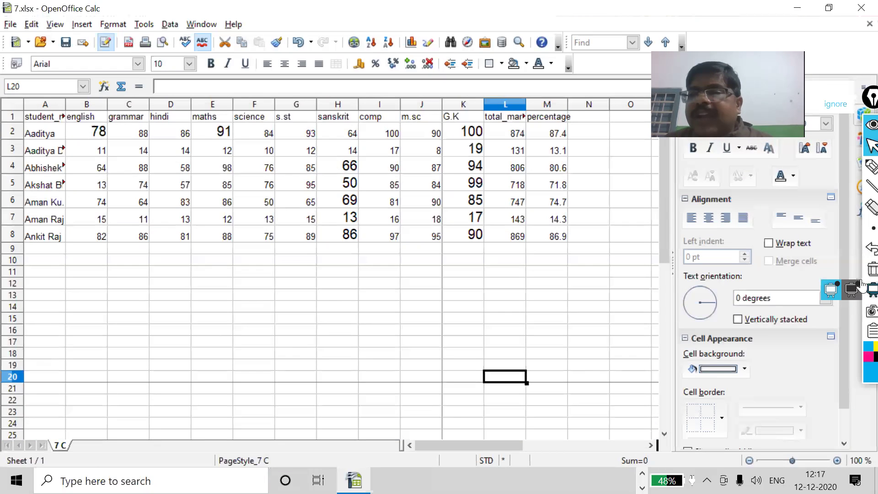
# - Circle the corner where the row and column headers meet with the screen pen, and erase the annotation
pyautogui.click(862, 163)
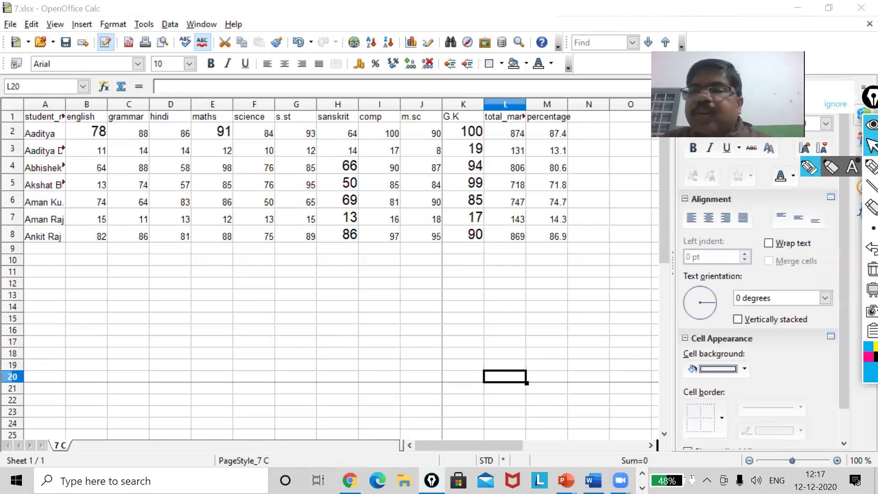
pyautogui.moveTo(21, 93)
pyautogui.mouseDown()
pyautogui.moveTo(5, 97)
pyautogui.moveTo(2, 110)
pyautogui.moveTo(18, 90)
pyautogui.moveTo(4, 105)
pyautogui.moveTo(29, 112)
pyautogui.moveTo(17, 94)
pyautogui.moveTo(46, 88)
pyautogui.mouseUp()
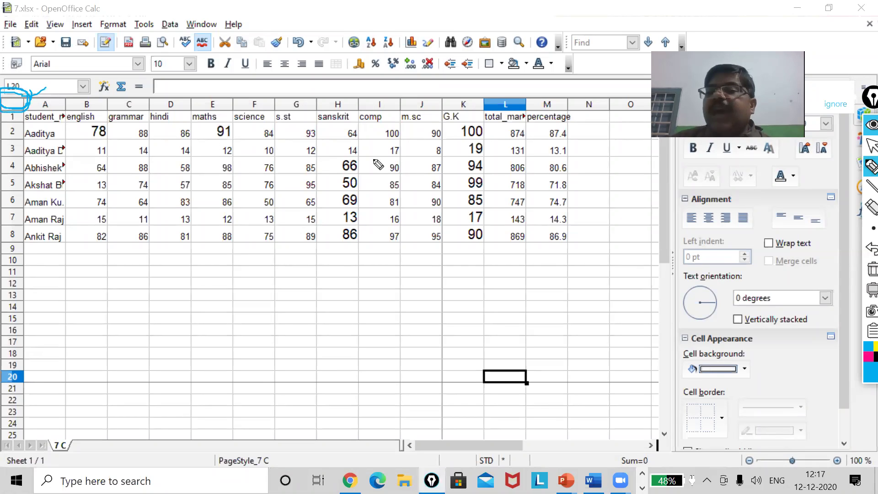
pyautogui.click(871, 146)
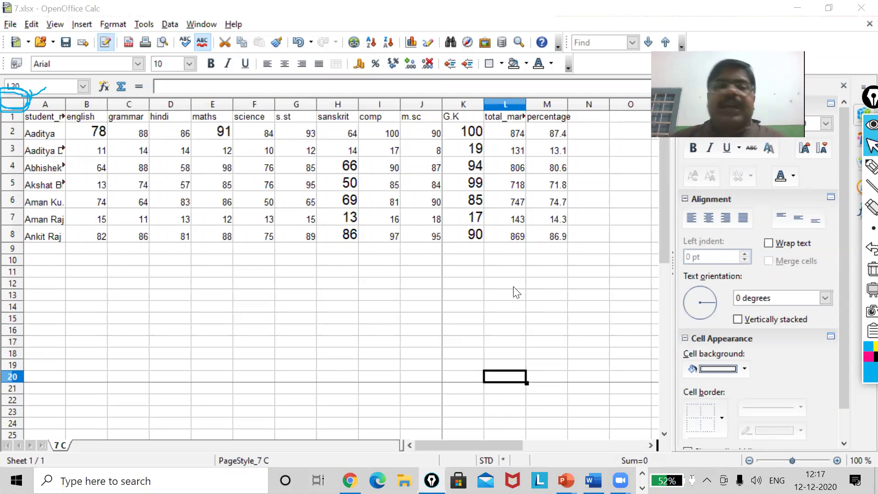
pyautogui.click(872, 269)
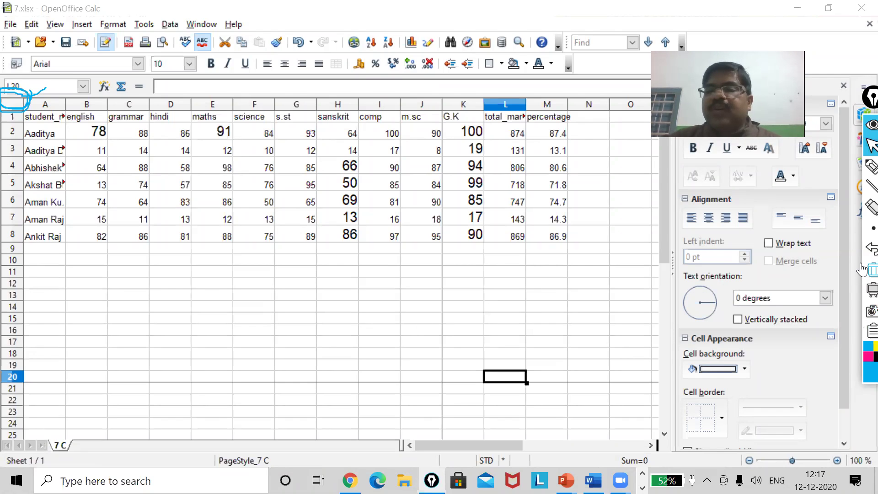
# - Select every cell from the header corner, look through the rows down past row 115, and clear the selection at J7
pyautogui.click(10, 101)
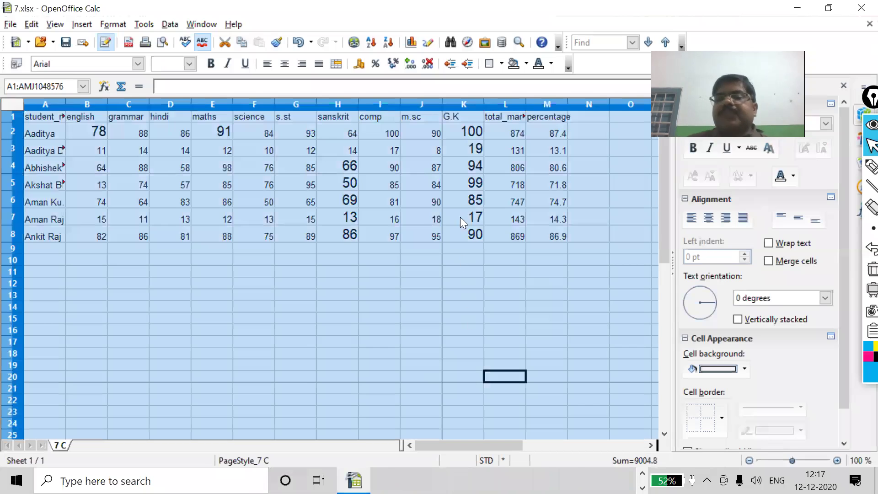
pyautogui.scroll(-6, 466, 221)
pyautogui.scroll(-20, 465, 219)
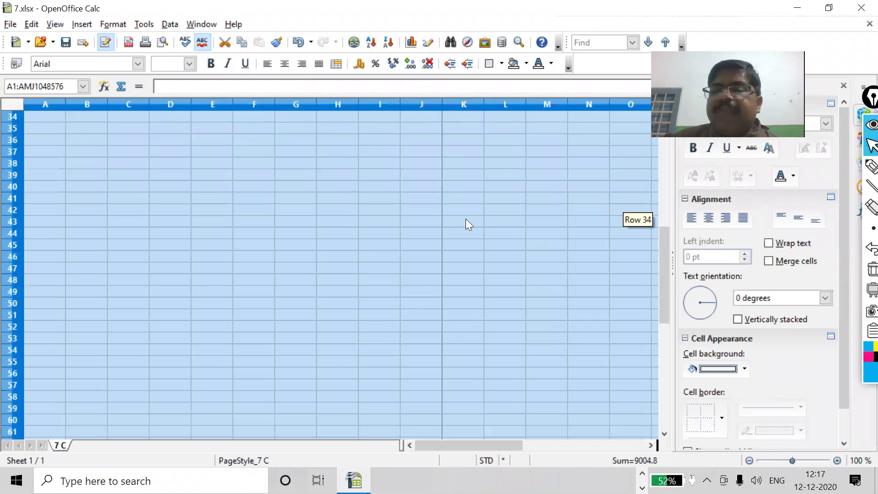
pyautogui.scroll(20, 462, 213)
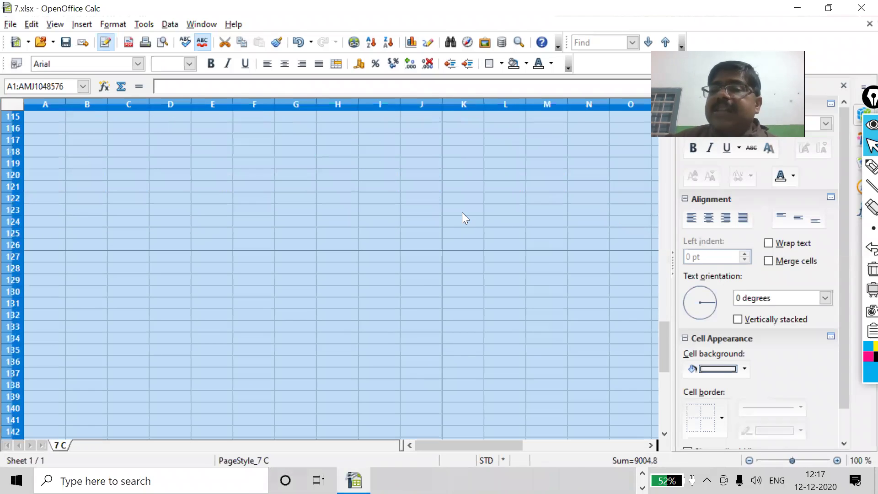
pyautogui.scroll(7, 462, 212)
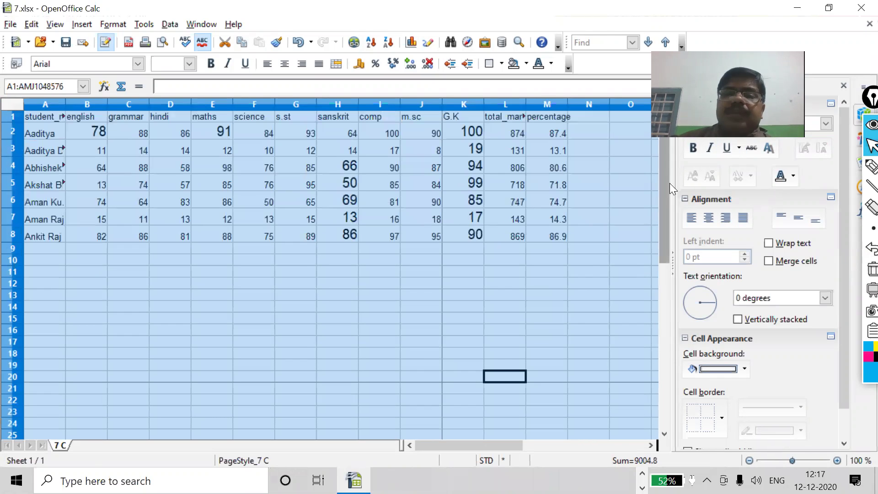
pyautogui.moveTo(660, 187); pyautogui.dragTo(668, 164)
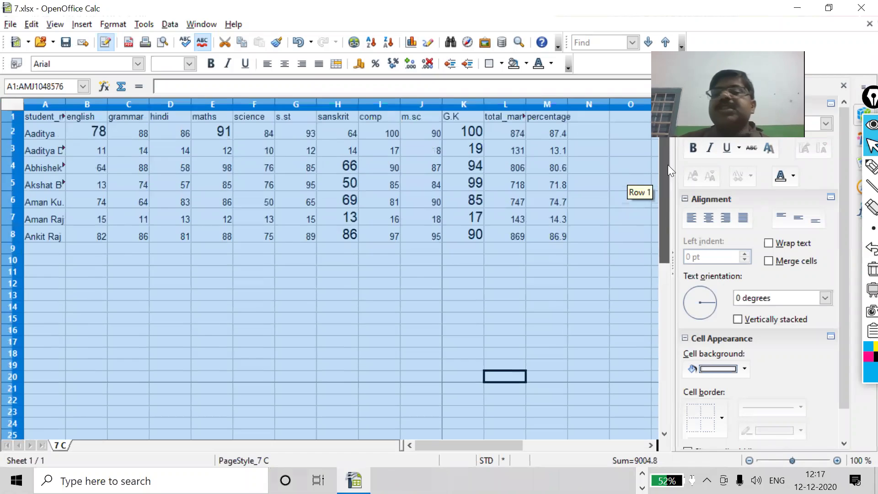
pyautogui.click(411, 218)
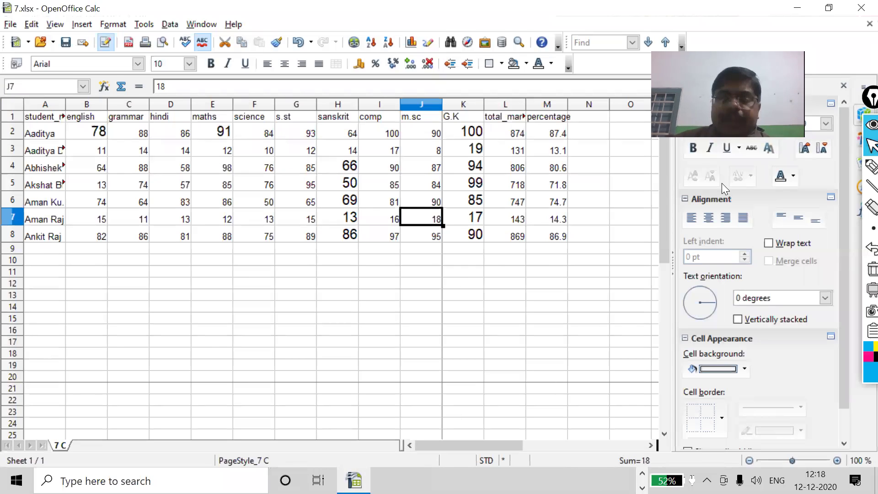
# - Minimise the spreadsheet and open the std 11(4th week) document from the NOTES_ASSIGNMENT_VIDEO OF HALFYEARLY folder
pyautogui.click(797, 8)
pyautogui.doubleClick(123, 169)
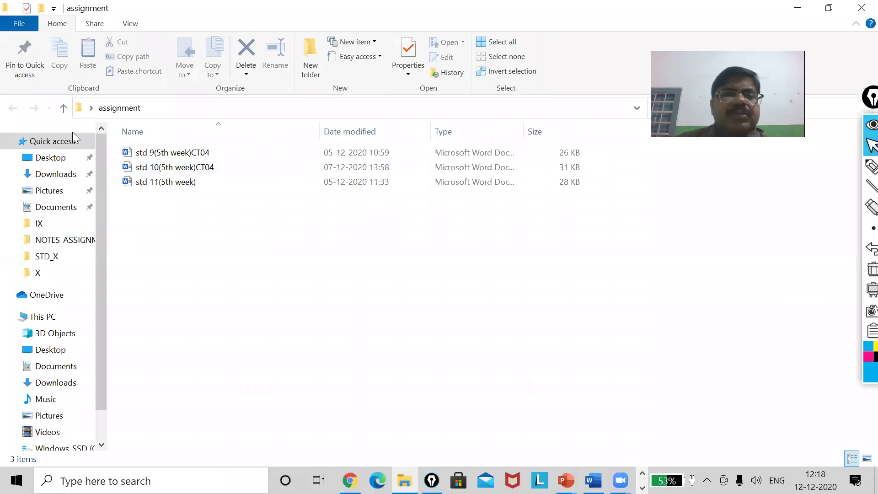
pyautogui.click(68, 239)
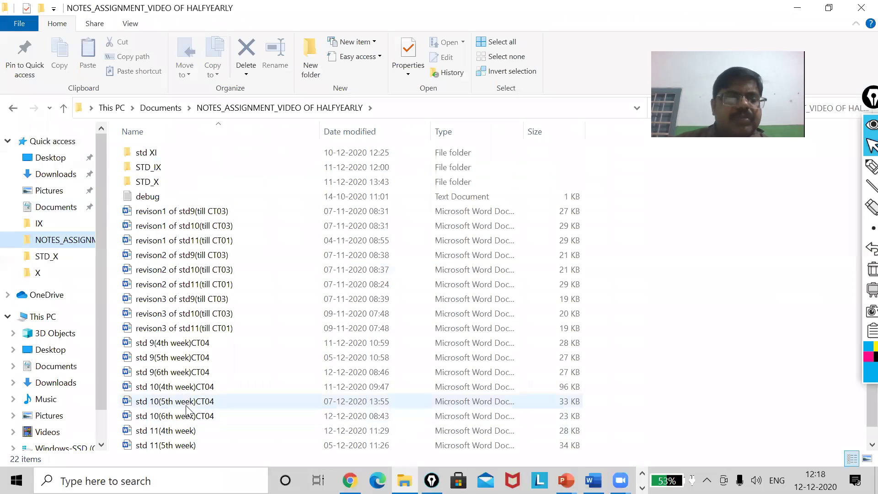
pyautogui.doubleClick(183, 432)
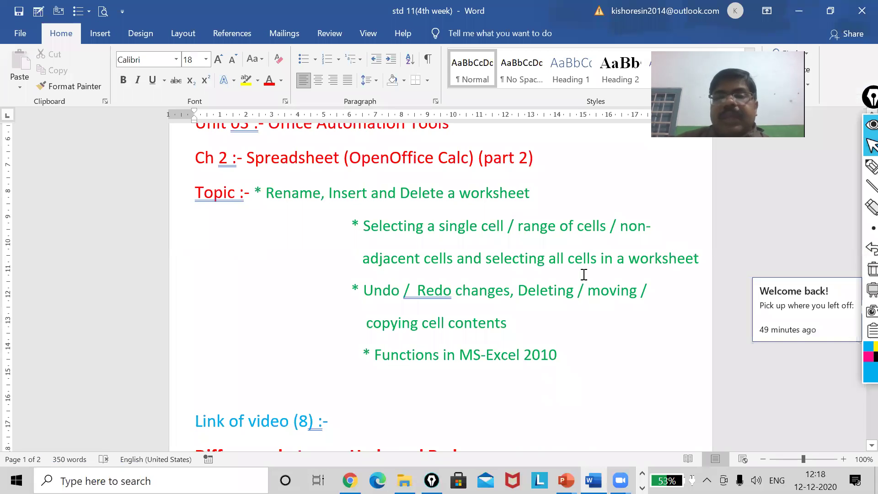
# - Highlight "Undo / Redo" in the document's topic list, minimise the document and close the folder window
pyautogui.doubleClick(367, 292)
pyautogui.moveTo(438, 295); pyautogui.dragTo(451, 293)
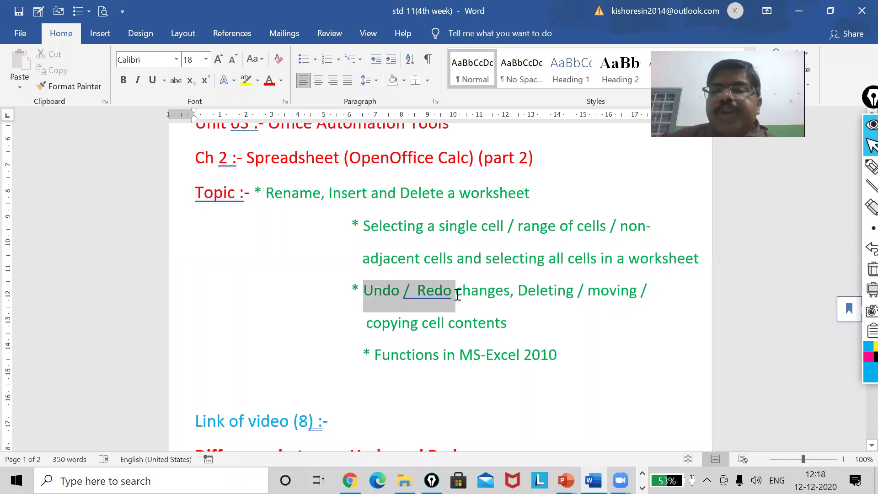
pyautogui.click(801, 13)
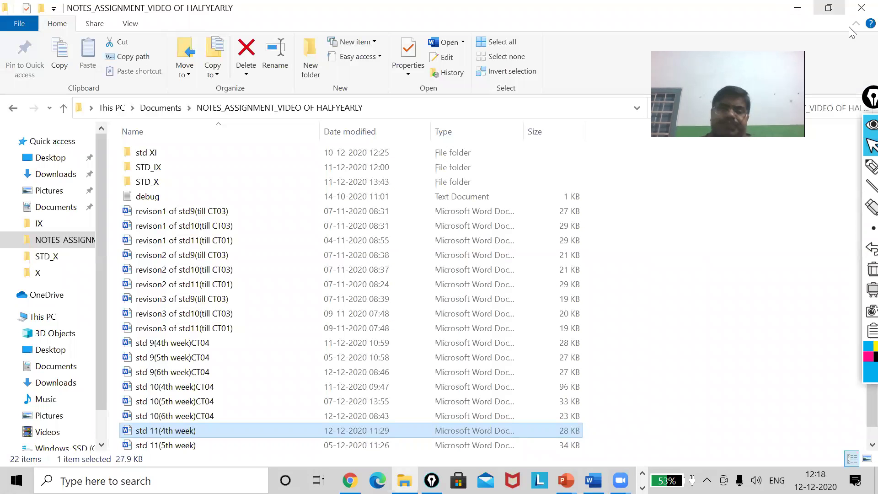
pyautogui.click(861, 7)
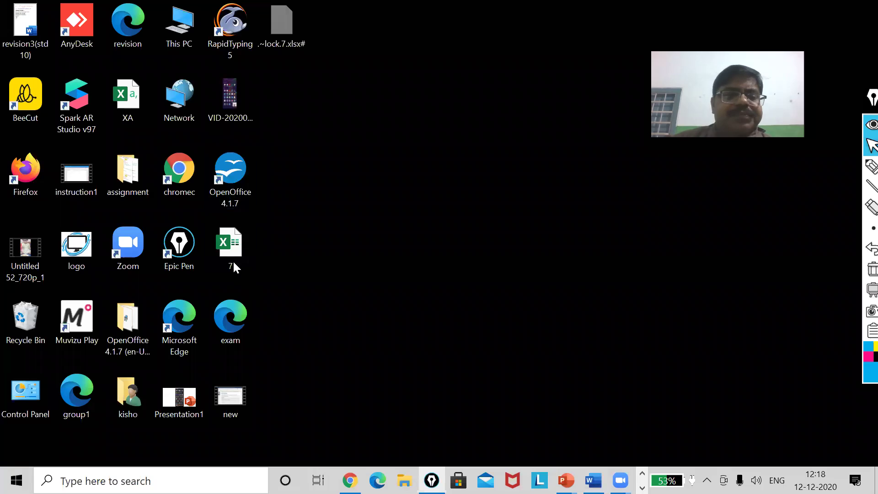
# - Try to open the desktop spreadsheet file 7 by choosing another app to open it with
pyautogui.doubleClick(232, 249)
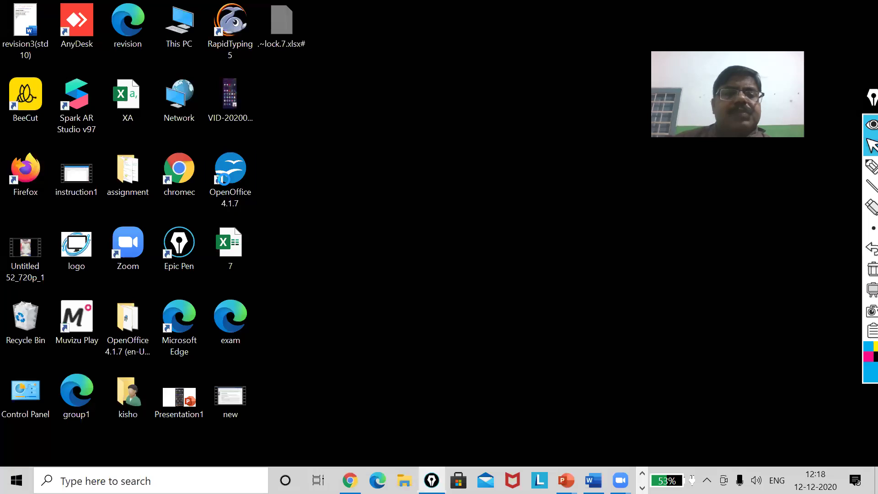
pyautogui.rightClick(220, 160)
pyautogui.press('Escape')
pyautogui.click(231, 247)
pyautogui.rightClick(230, 247)
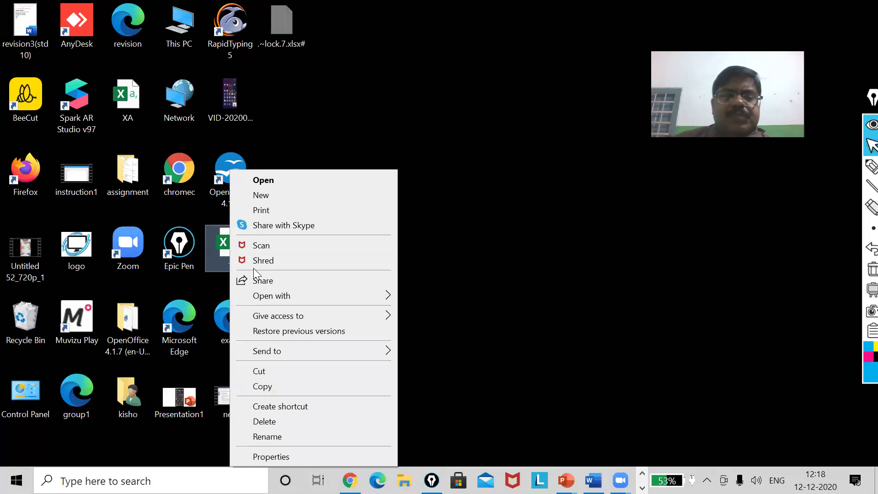
pyautogui.moveTo(325, 297)
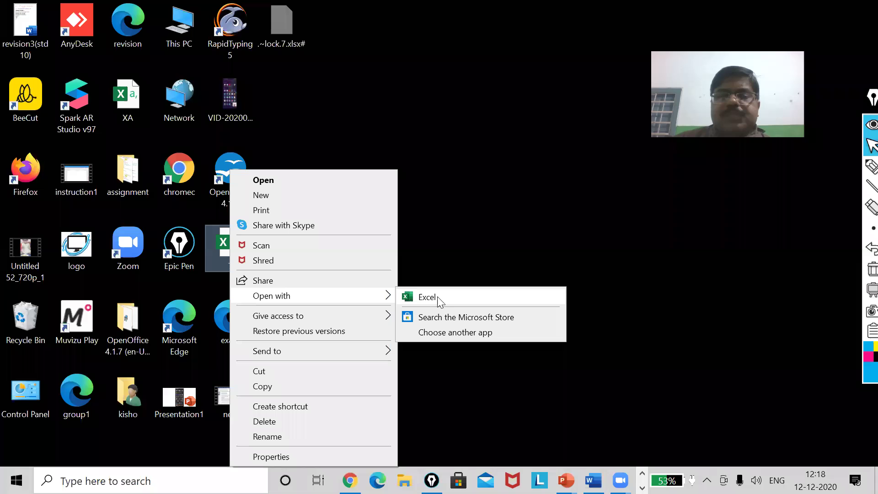
pyautogui.click(459, 337)
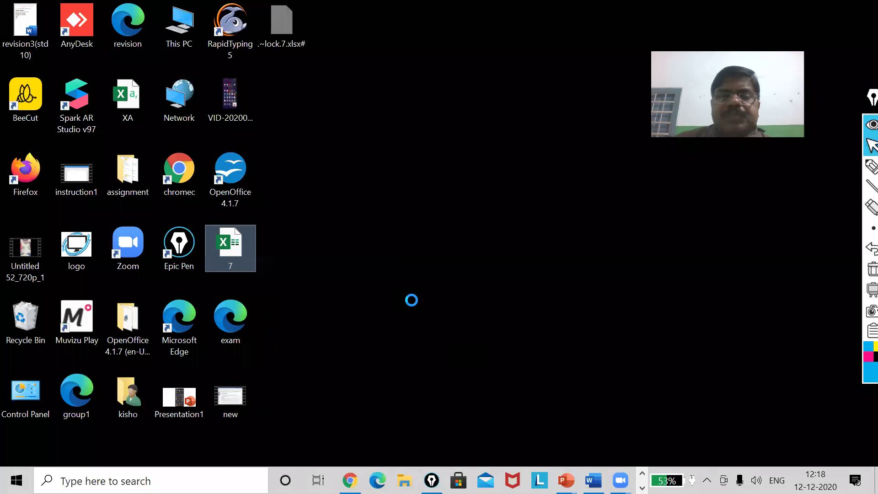
pyautogui.doubleClick(421, 260)
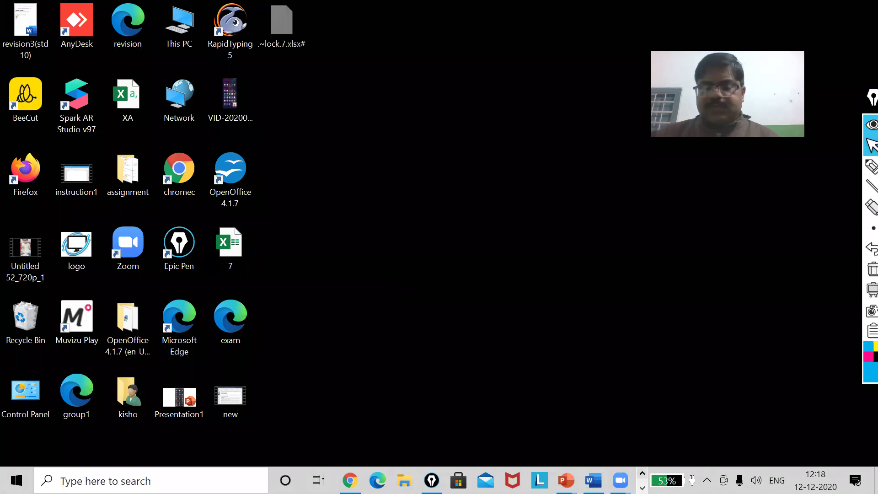
# - Switch to the minimised 7.xlsx spreadsheet in OpenOffice Calc and select the hindi mark in D4
pyautogui.click(642, 474)
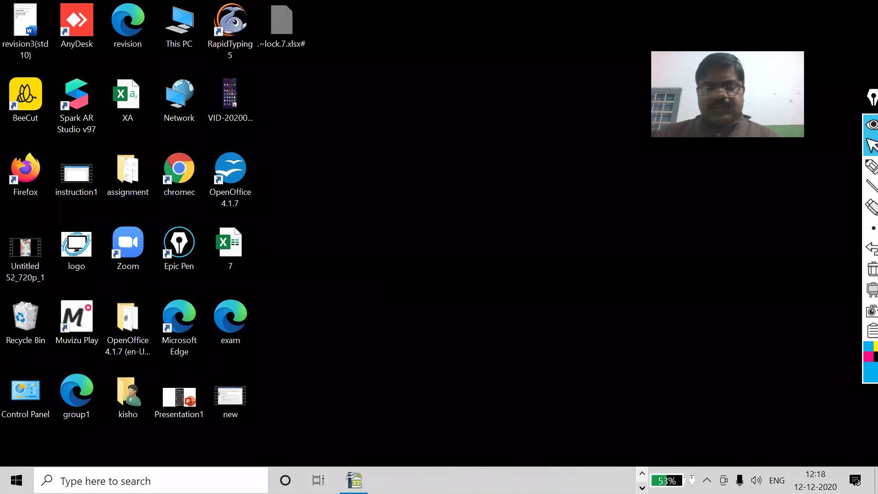
pyautogui.click(354, 480)
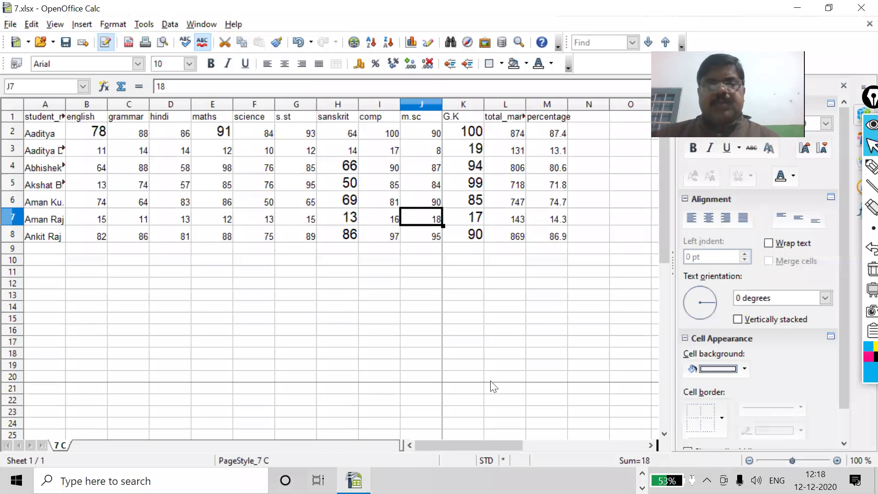
pyautogui.click(526, 296)
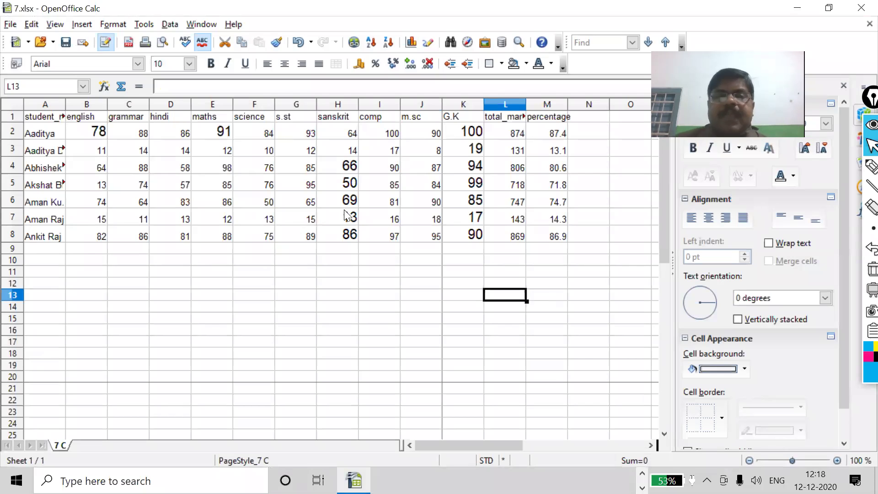
pyautogui.click(165, 163)
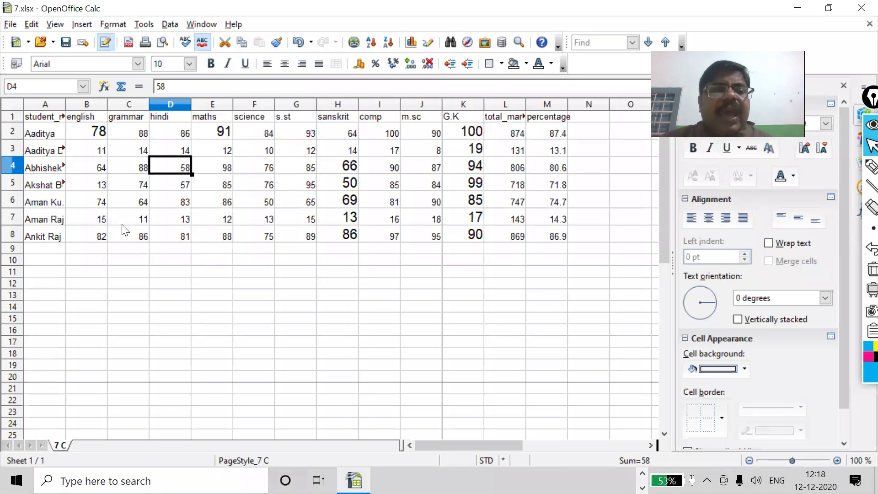
# - Delete the contents of the grammar, hindi and maths cells C8:E8
pyautogui.moveTo(166, 240); pyautogui.dragTo(133, 237)
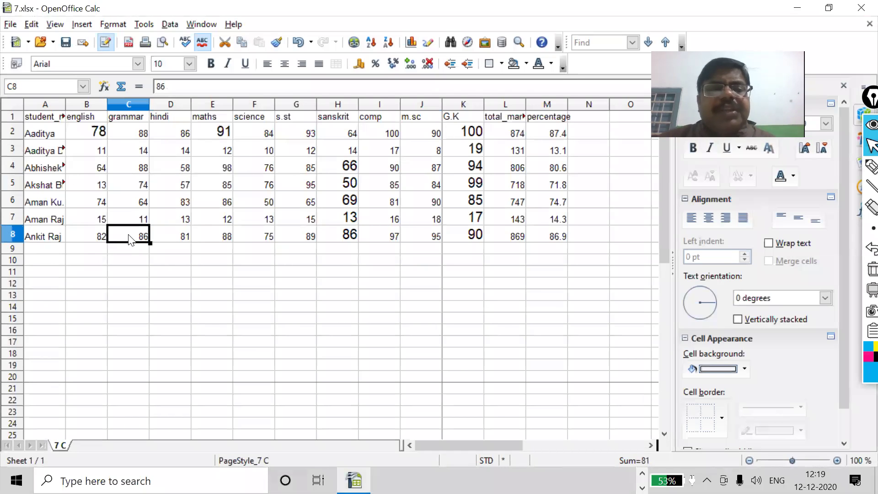
pyautogui.moveTo(185, 242); pyautogui.dragTo(236, 243)
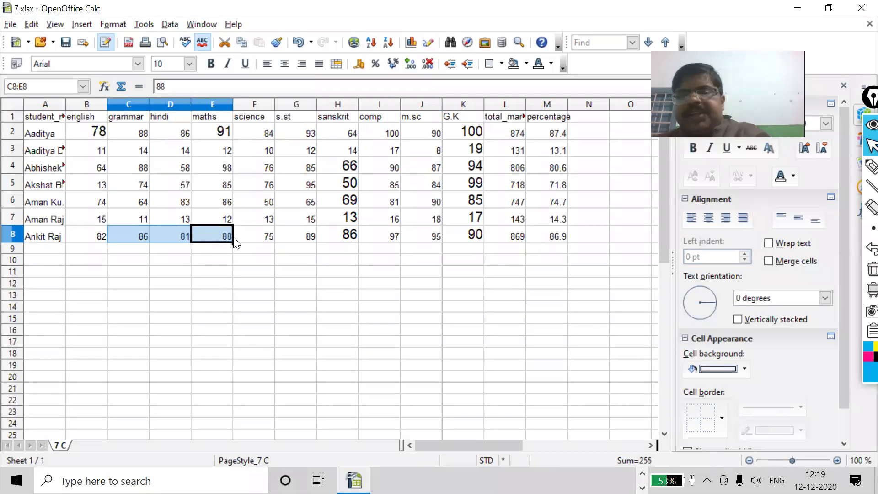
pyautogui.press('Delete')
pyautogui.click(512, 173)
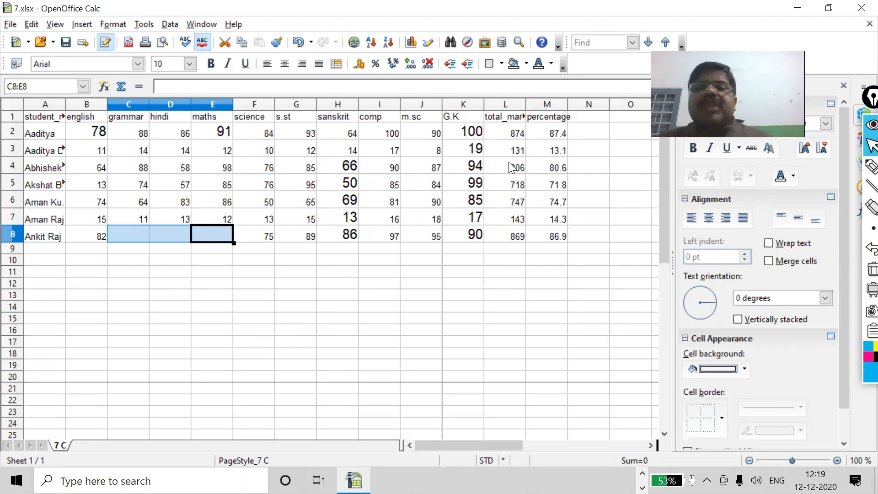
# - Set the percentage values in M2:M8 to the Bahnschrift Light Condensed font, underline them, and clear the selection at N12
pyautogui.moveTo(558, 123); pyautogui.dragTo(561, 241)
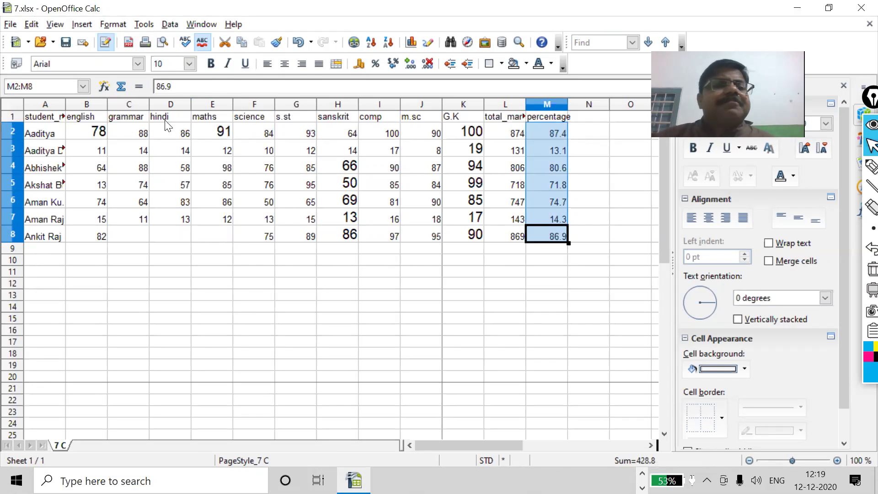
pyautogui.click(138, 64)
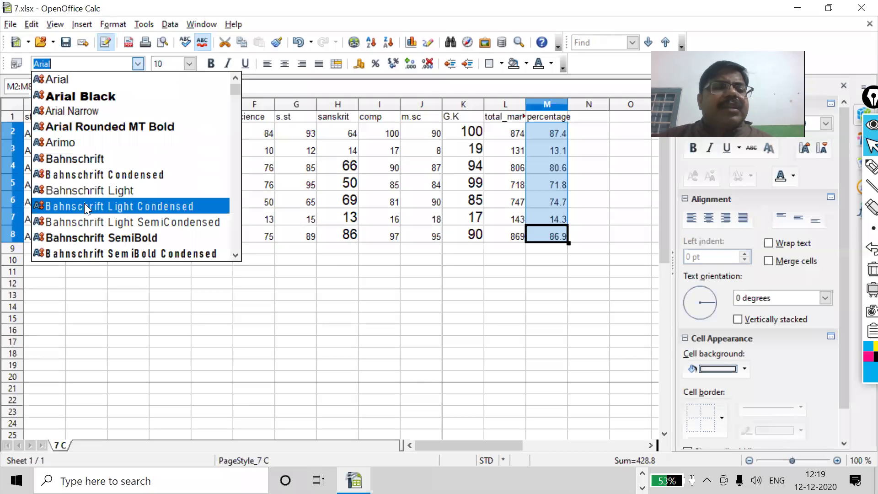
pyautogui.click(85, 206)
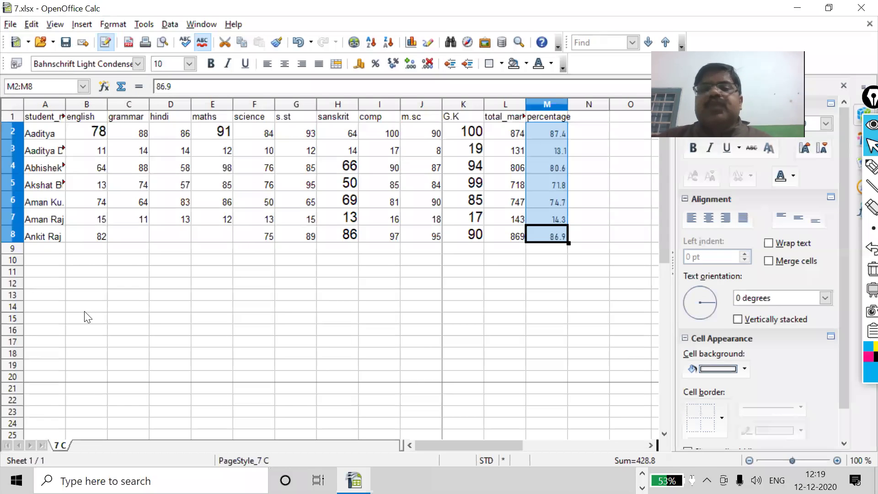
pyautogui.click(245, 63)
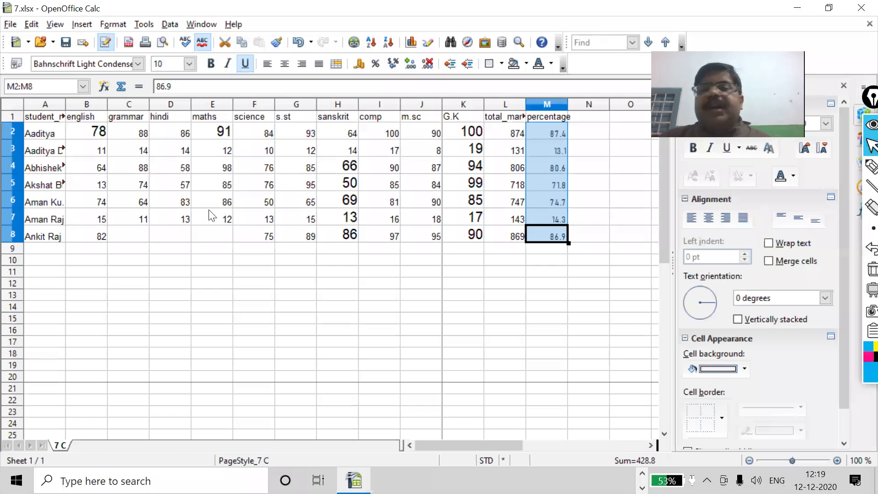
pyautogui.click(589, 287)
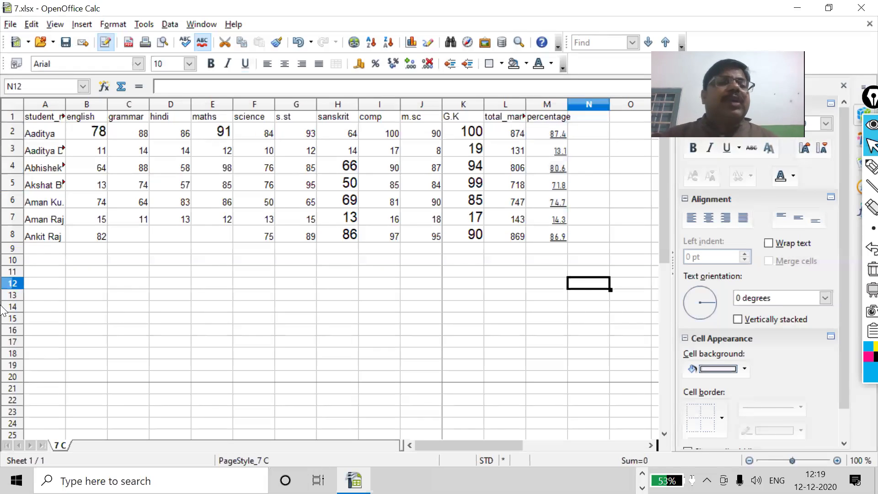
# - Undo every change in turn: the underline and font of M2:M8, the deletion in C8:E8, and the earlier font enlargement
pyautogui.click(31, 25)
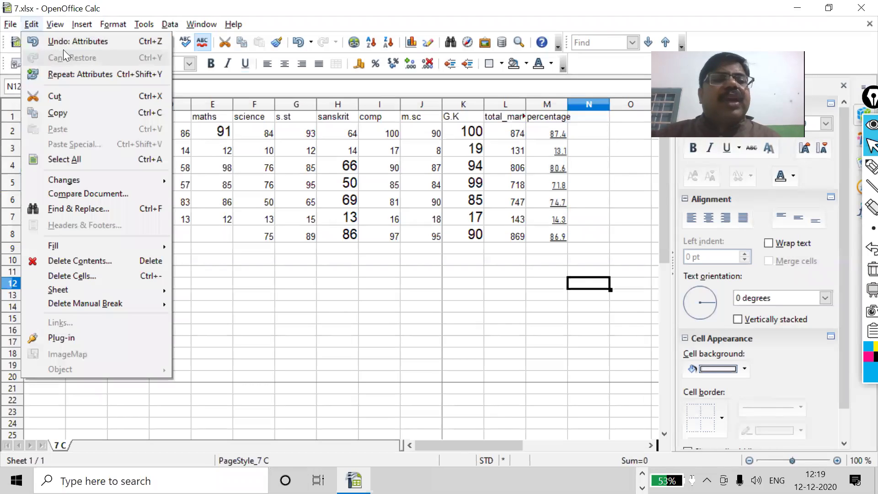
pyautogui.click(549, 250)
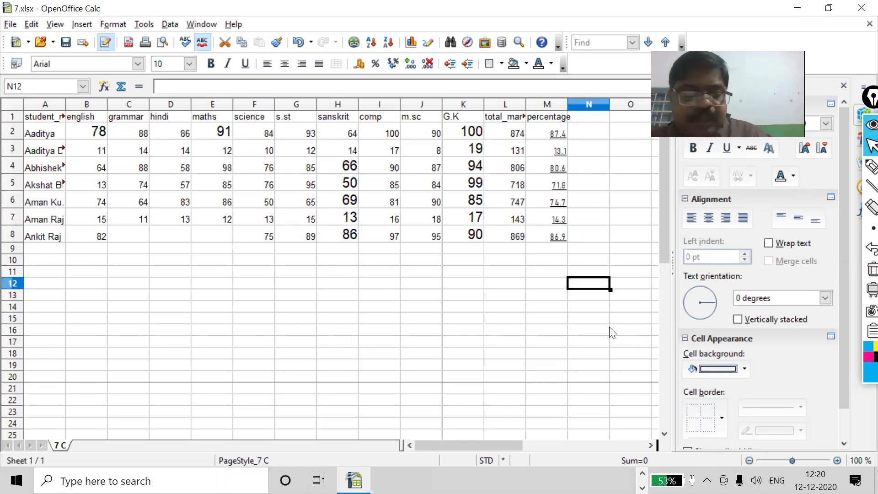
pyautogui.hotkey('ctrl', 'z')
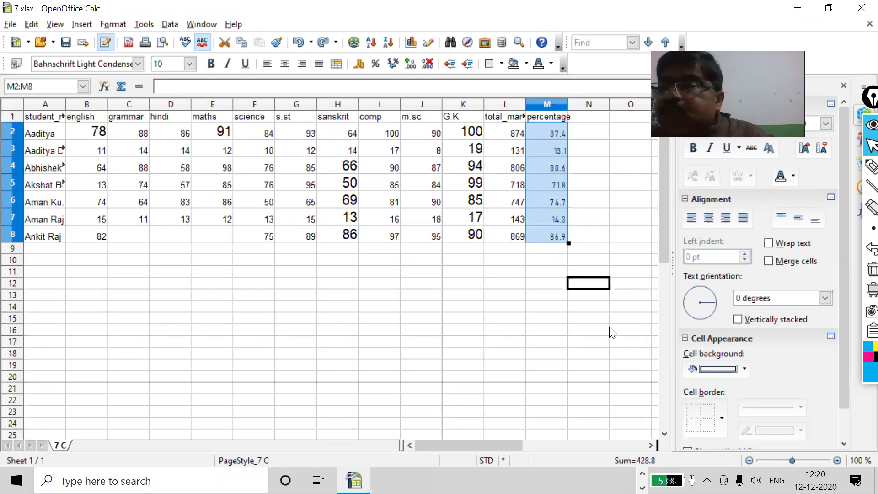
pyautogui.hotkey('ctrl', 'z')
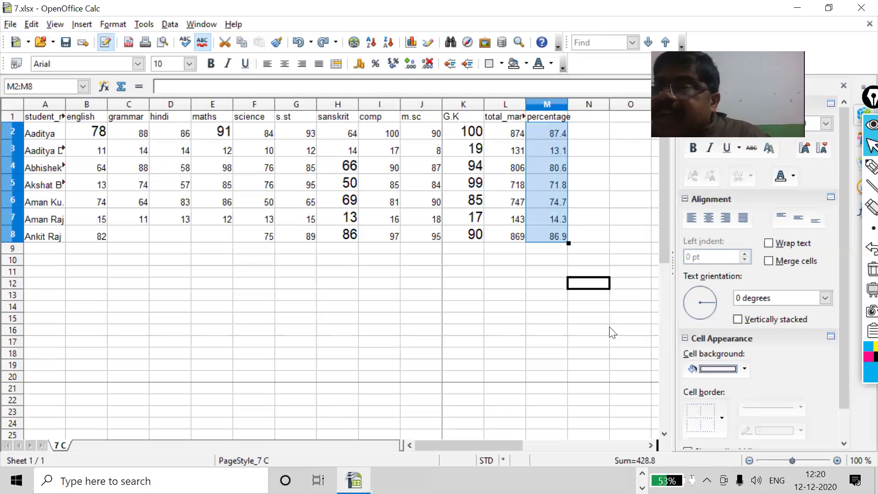
pyautogui.hotkey('ctrl', 'z')
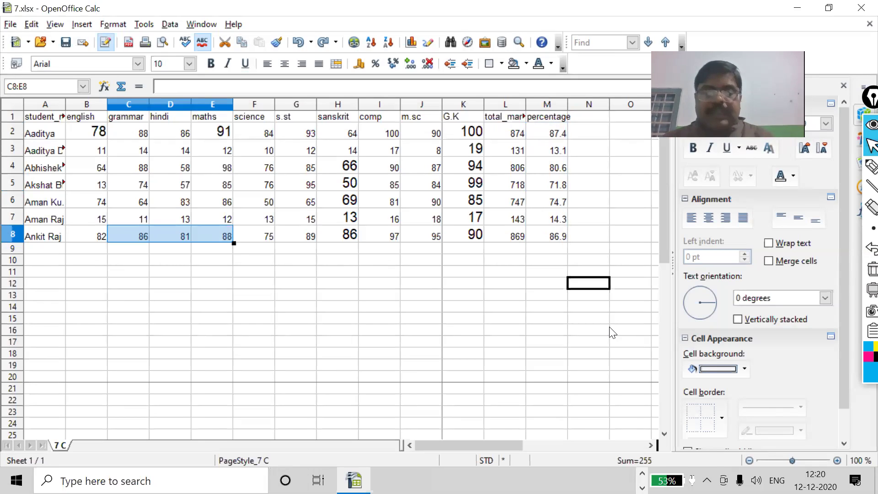
pyautogui.hotkey('ctrl', 'z')
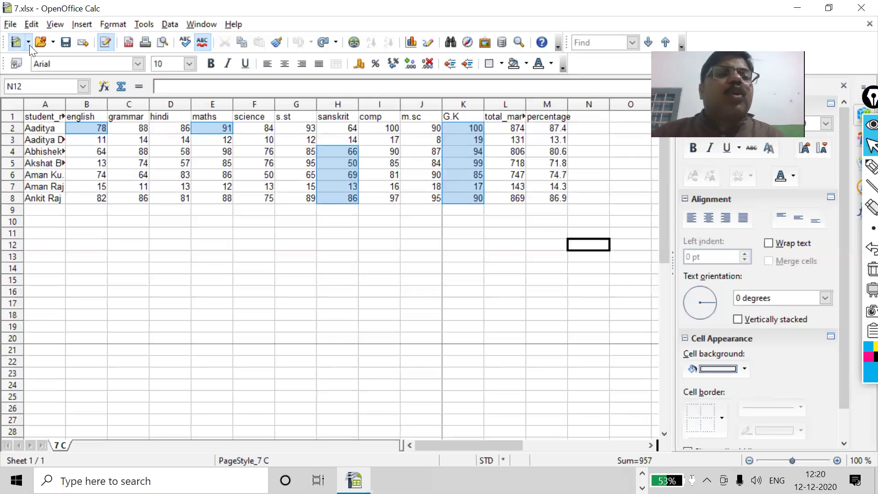
# - Redo all the undone changes: the size 15 font, the deletion in C8:E8, and the font and underline of M2:M8
pyautogui.click(32, 24)
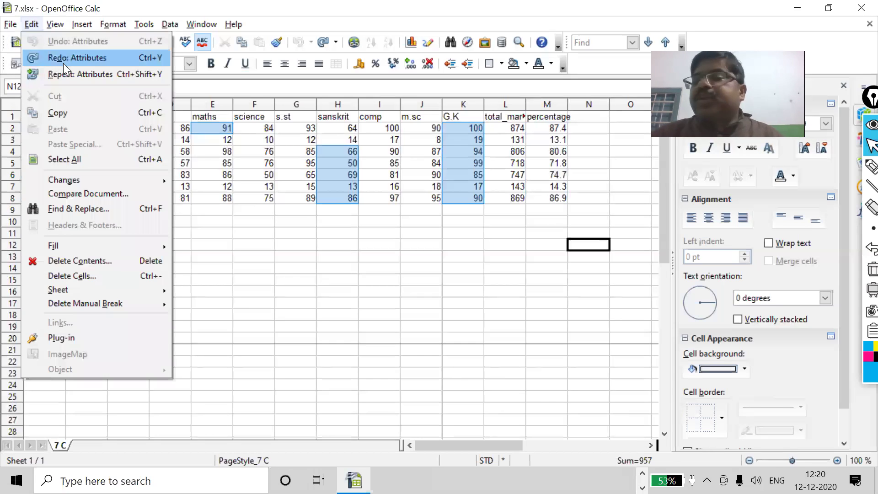
pyautogui.click(352, 267)
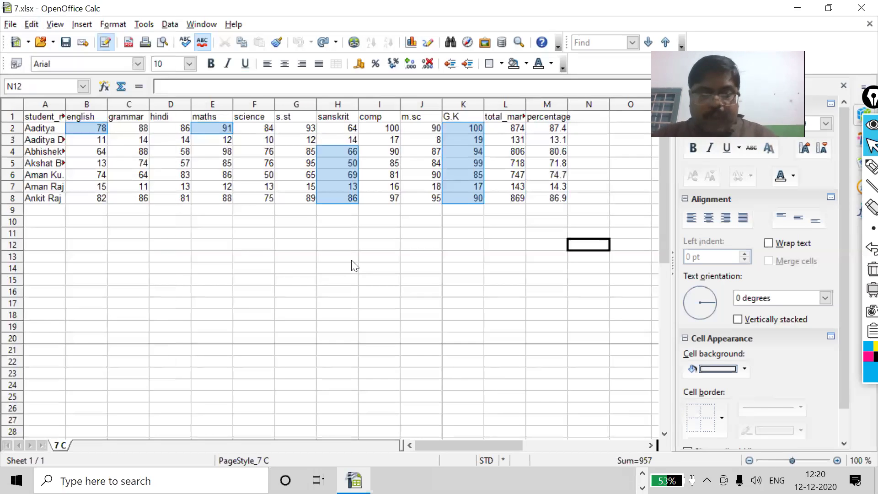
pyautogui.hotkey('ctrl', 'y')
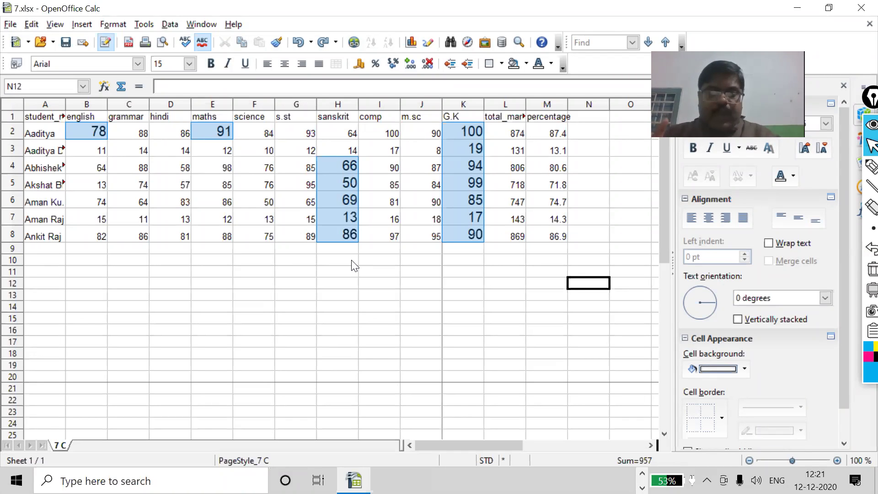
pyautogui.hotkey('ctrl', 'z')
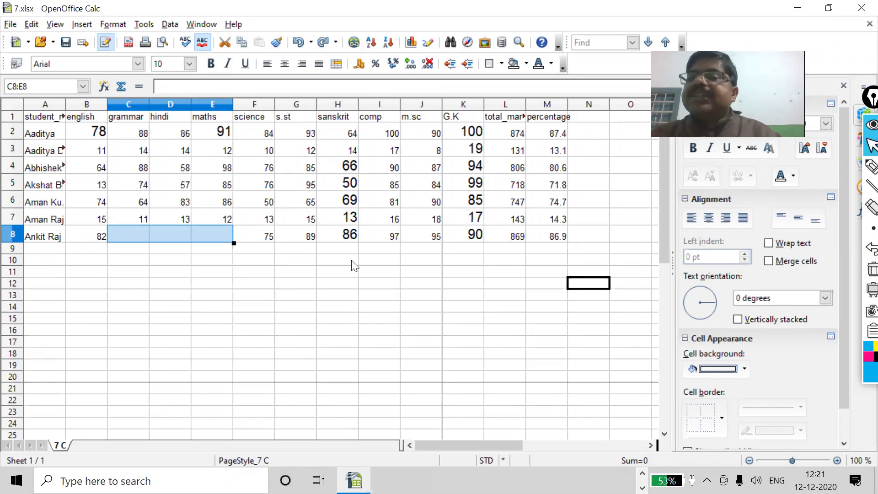
pyautogui.hotkey('ctrl', 'z')
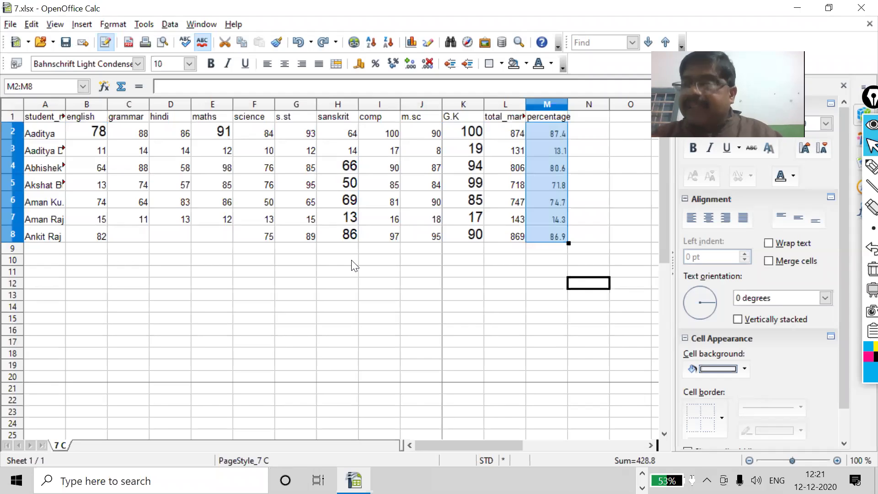
pyautogui.hotkey('ctrl', 'u')
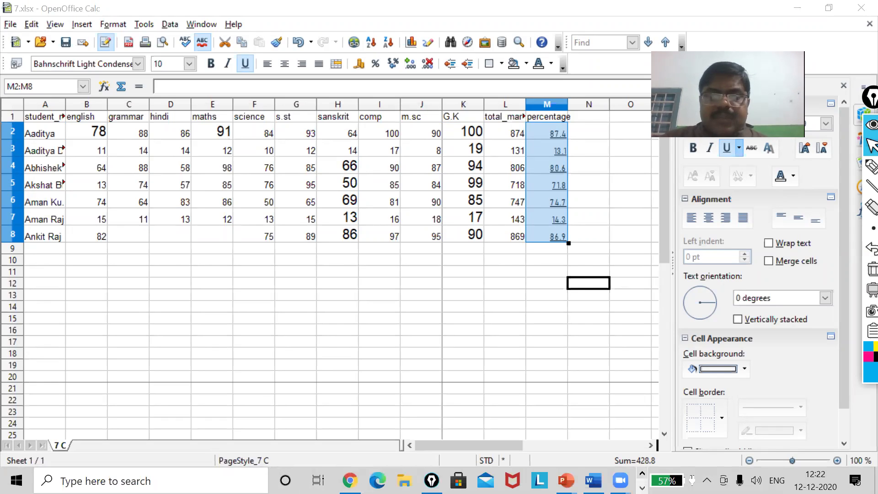
# - Switch to the std 11(4th week) document, highlight "Deleting / moving" in its topic list, and return to the 7.xlsx spreadsheet
pyautogui.click(593, 480)
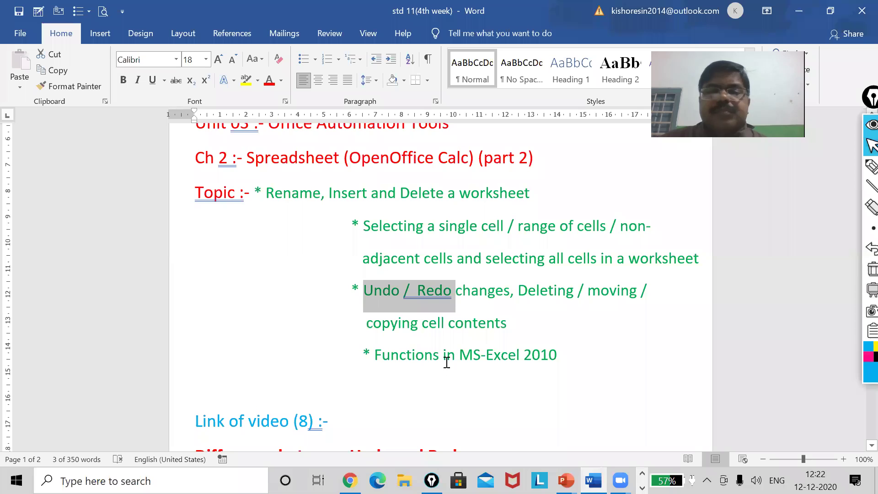
pyautogui.moveTo(518, 288); pyautogui.dragTo(621, 293)
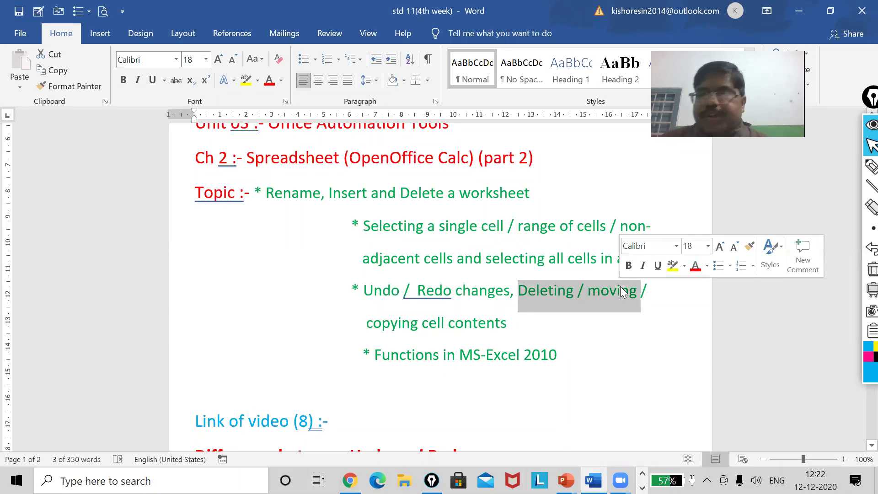
pyautogui.moveTo(590, 480)
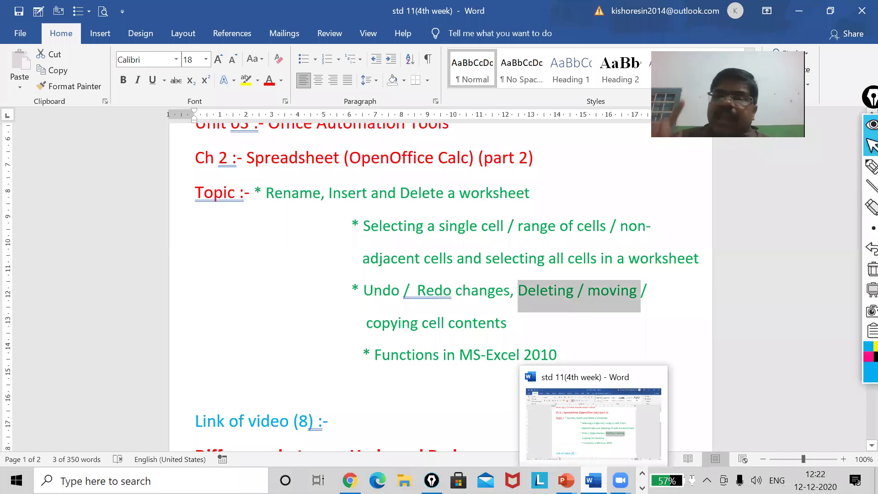
pyautogui.moveTo(621, 480)
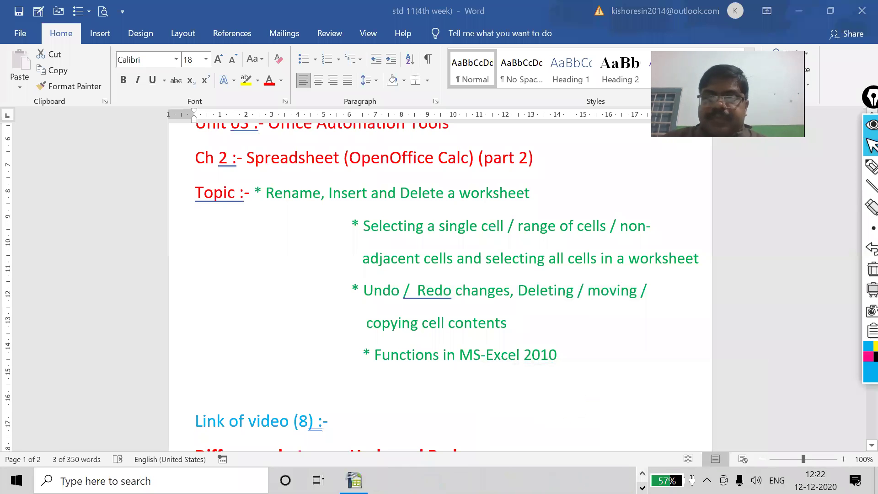
pyautogui.click(354, 480)
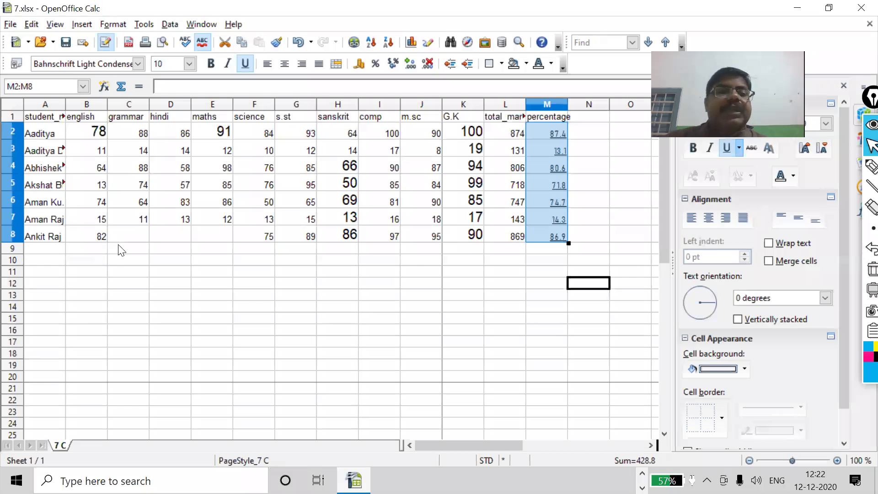
pyautogui.click(122, 195)
pyautogui.moveTo(133, 135); pyautogui.dragTo(133, 221)
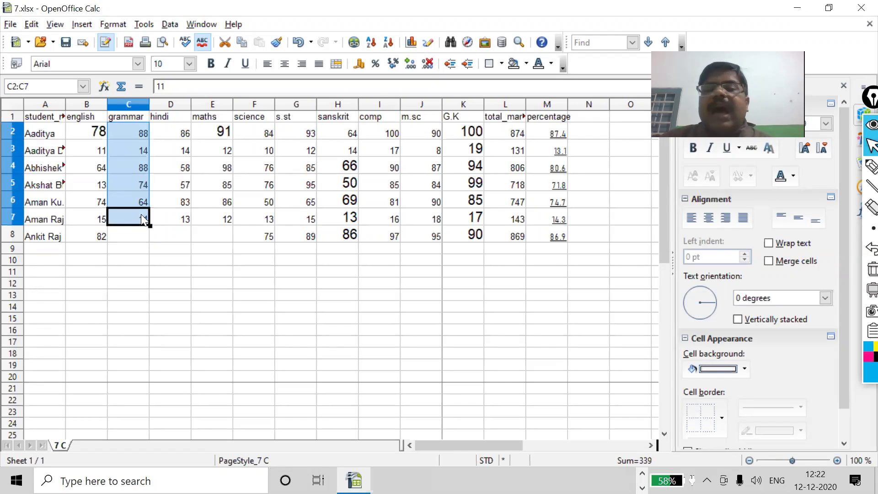
pyautogui.click(143, 228)
pyautogui.moveTo(131, 133); pyautogui.dragTo(141, 200)
# - Move the grammar marks in C2:C7 to the empty cells starting at M13 by cutting and pasting them
pyautogui.click(130, 132)
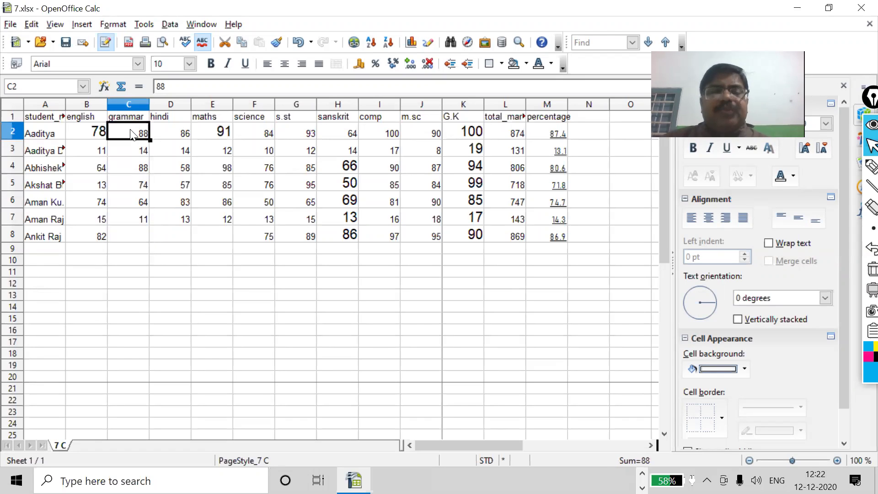
pyautogui.hotkey('shift', 'Down')
pyautogui.hotkey('shift', 'Down')
pyautogui.hotkey('shift', 'Down')
pyautogui.hotkey('shift', 'Down')
pyautogui.hotkey('shift', 'Down')
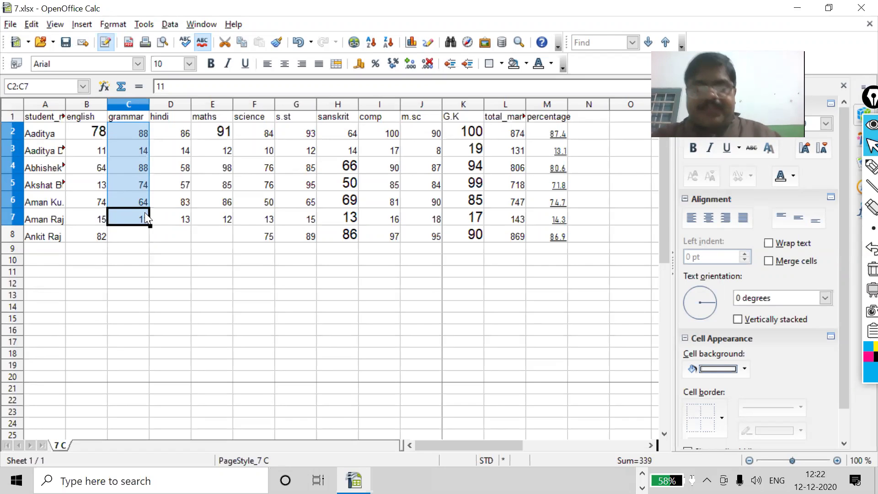
pyautogui.hotkey('ctrl', 'x')
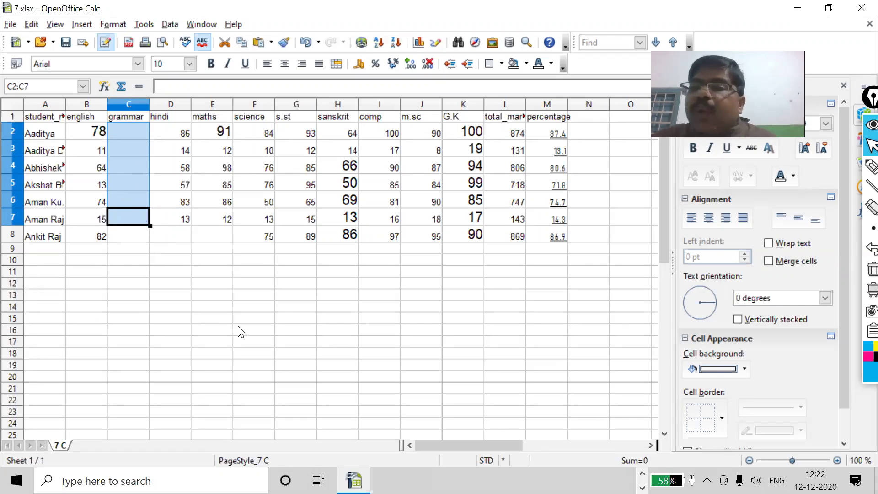
pyautogui.click(563, 292)
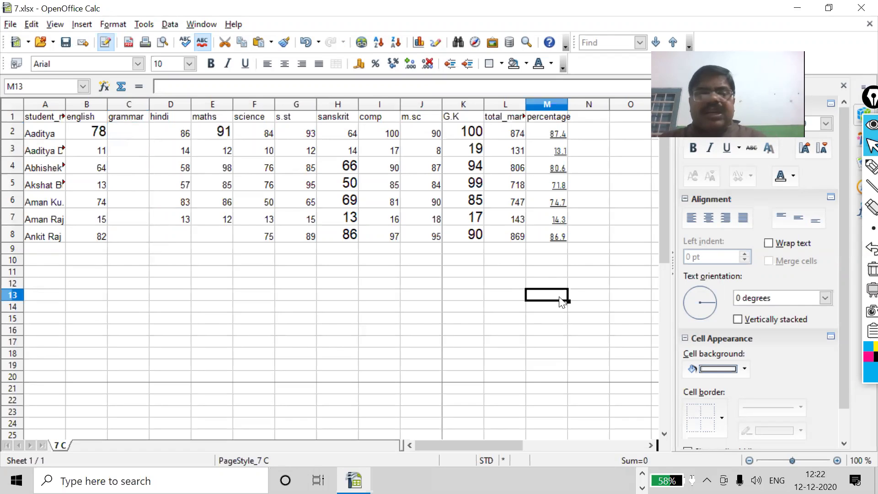
pyautogui.hotkey('ctrl', 'v')
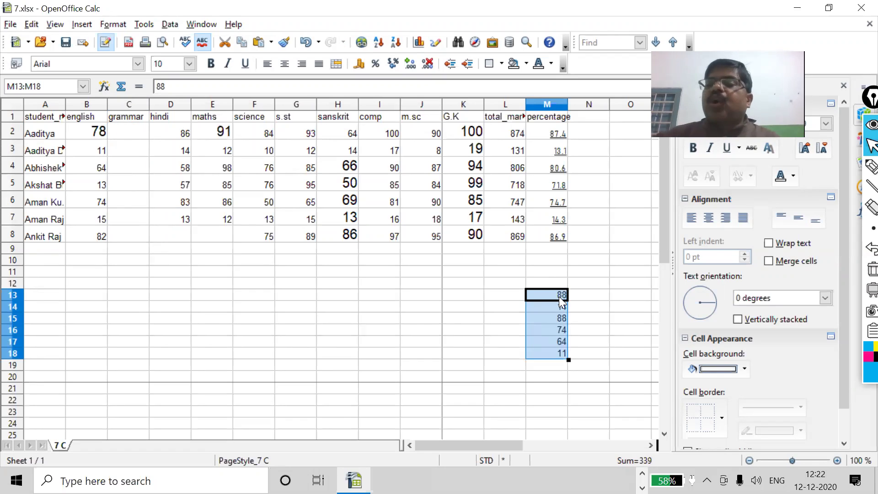
# - Undo the paste and the cut of the grammar marks, and clear the selection at C12
pyautogui.hotkey('ctrl', 'z')
pyautogui.hotkey('ctrl', 'z')
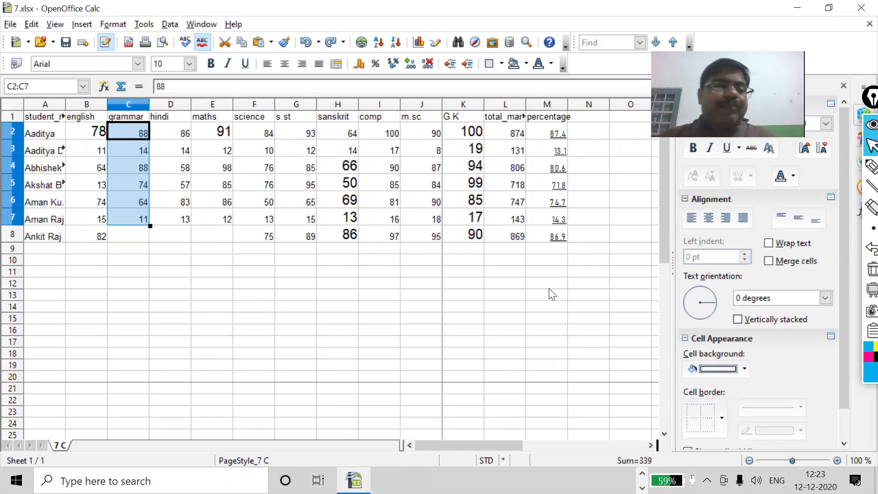
pyautogui.click(145, 285)
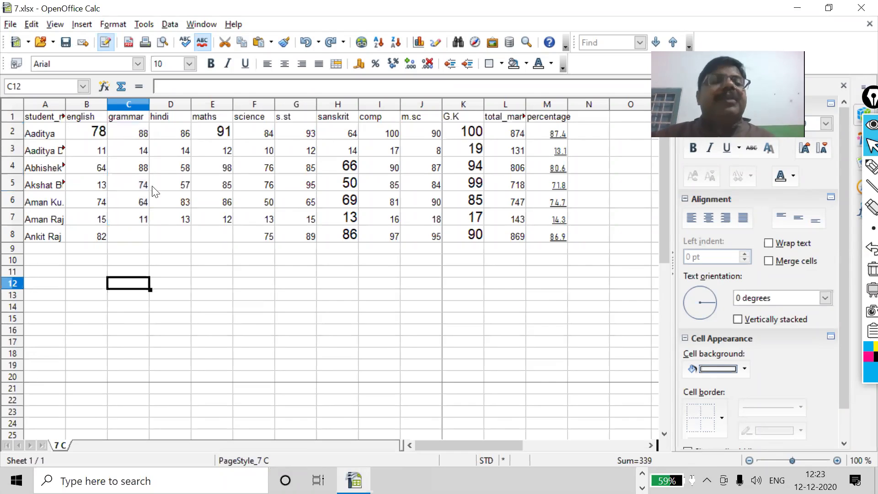
# - Copy the grammar marks in C2:C7 and paste them three times, starting at E11, I12 and L13
pyautogui.click(128, 137)
pyautogui.hotkey('shift', 'Down')
pyautogui.hotkey('shift', 'Down')
pyautogui.hotkey('shift', 'Down')
pyautogui.hotkey('shift', 'Down')
pyautogui.hotkey('shift', 'Down')
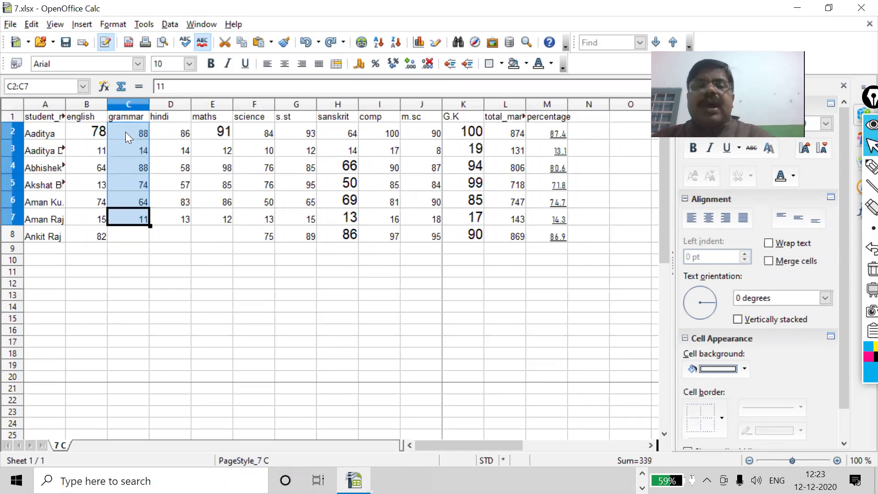
pyautogui.click(202, 269)
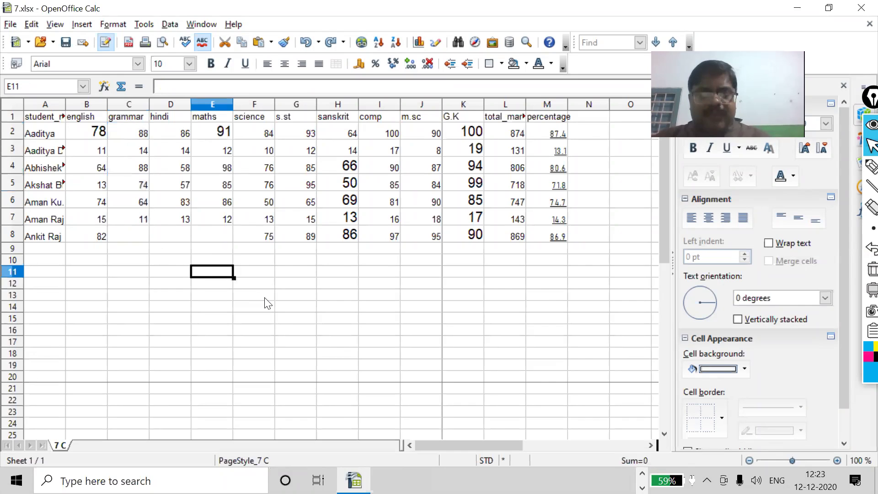
pyautogui.hotkey('ctrl', 'v')
pyautogui.click(381, 283)
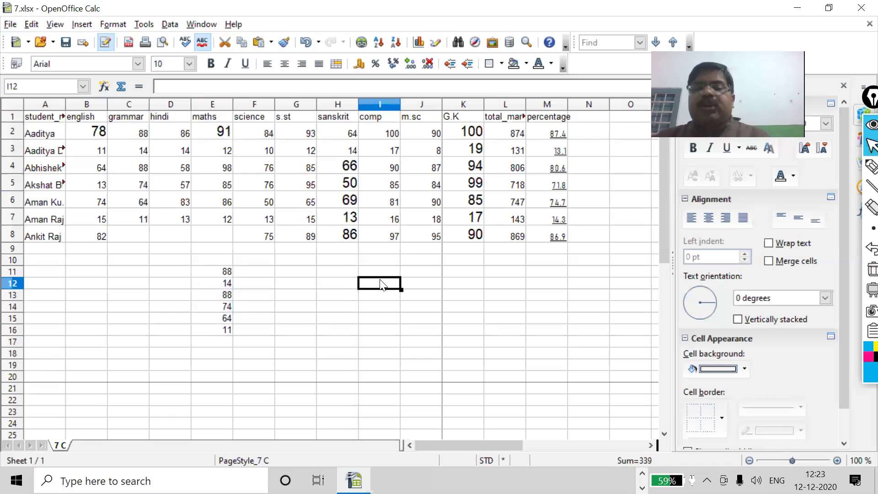
pyautogui.hotkey('ctrl', 'v')
pyautogui.click(523, 295)
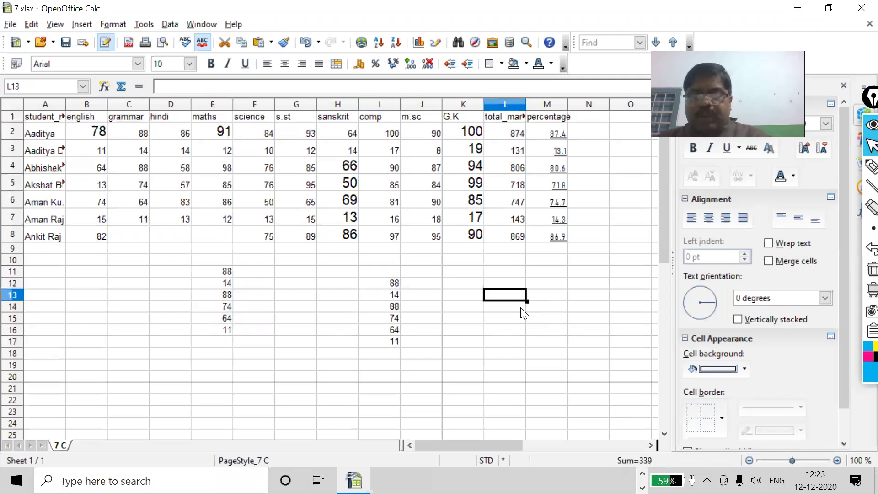
pyautogui.hotkey('ctrl', 'v')
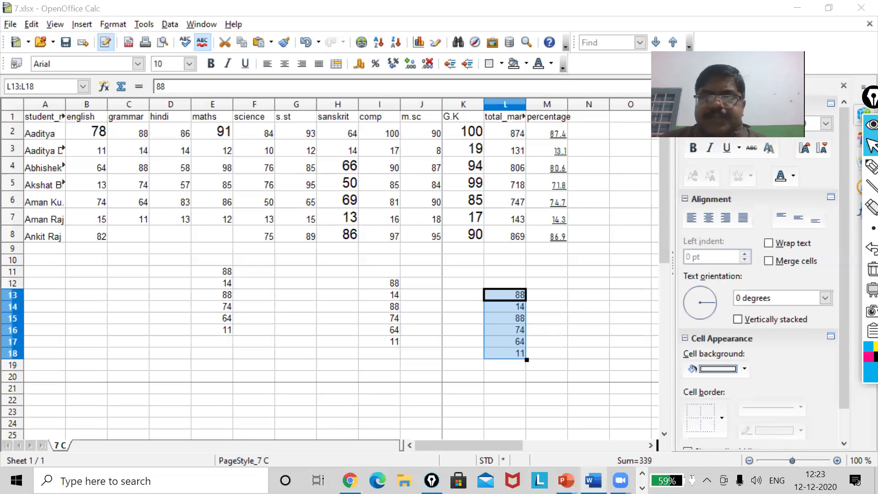
# - Switch to the std 11(4th week) document, highlight "Functions in MS-Excel 2010" in its topic list, and return to the 7.xlsx spreadsheet
pyautogui.click(593, 480)
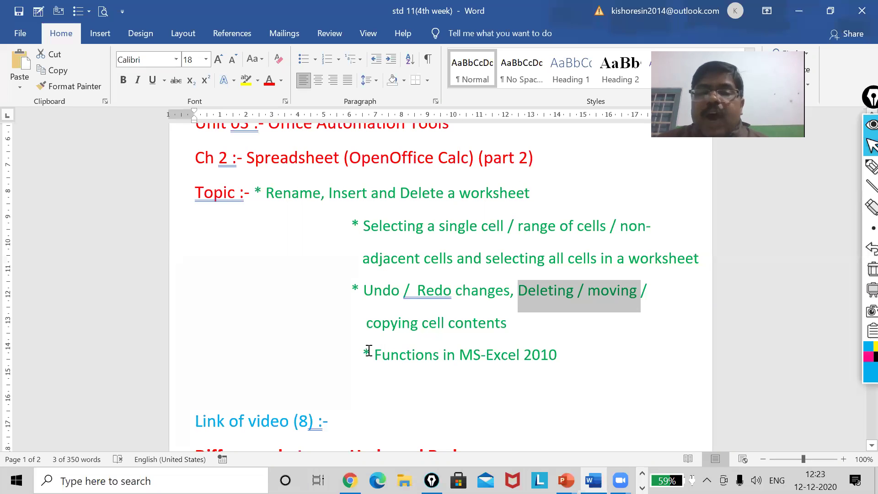
pyautogui.moveTo(412, 356); pyautogui.dragTo(558, 357)
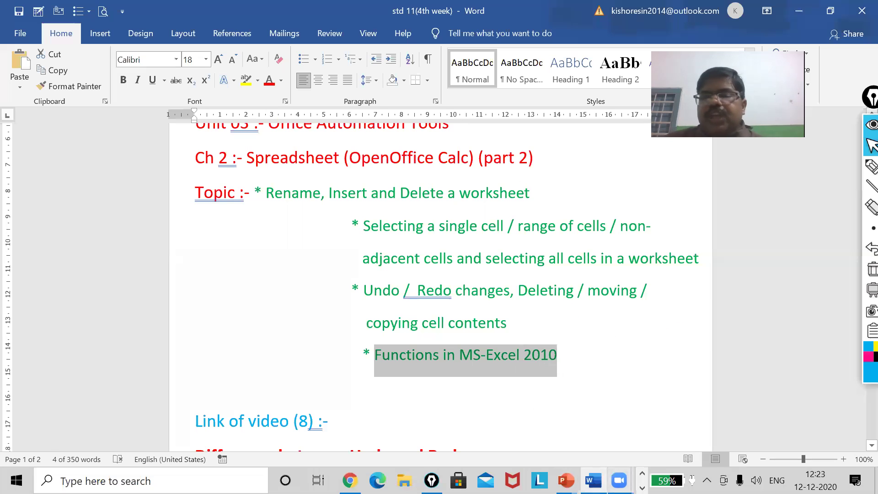
pyautogui.press('ctrl+super+Right')
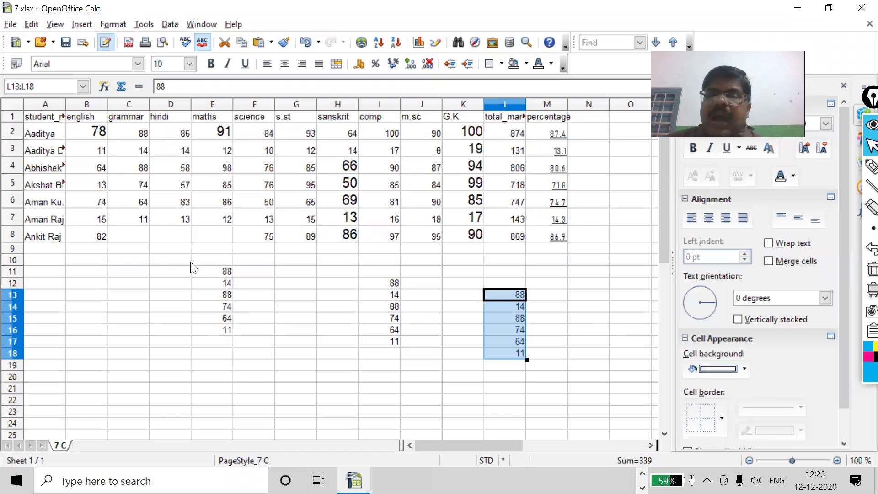
# - Delete the contents of E11:M19 to remove the three pasted copies, keeping the default content types
pyautogui.moveTo(204, 274); pyautogui.dragTo(556, 369)
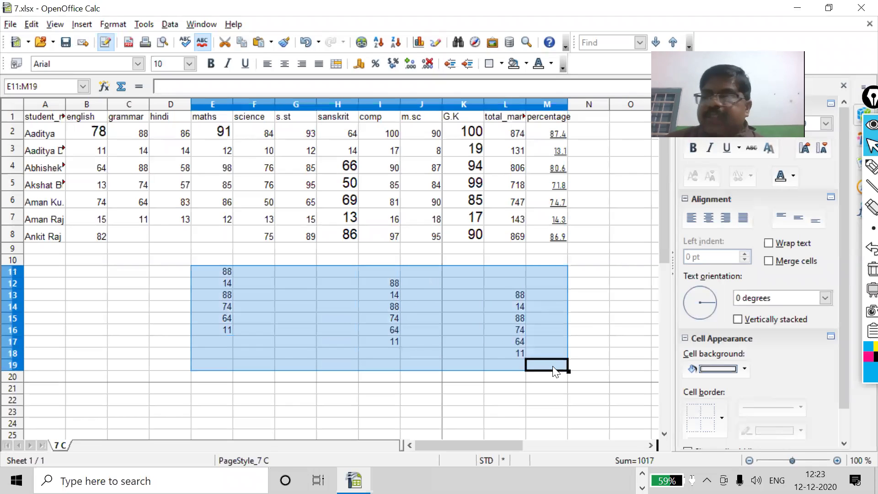
pyautogui.press('Delete')
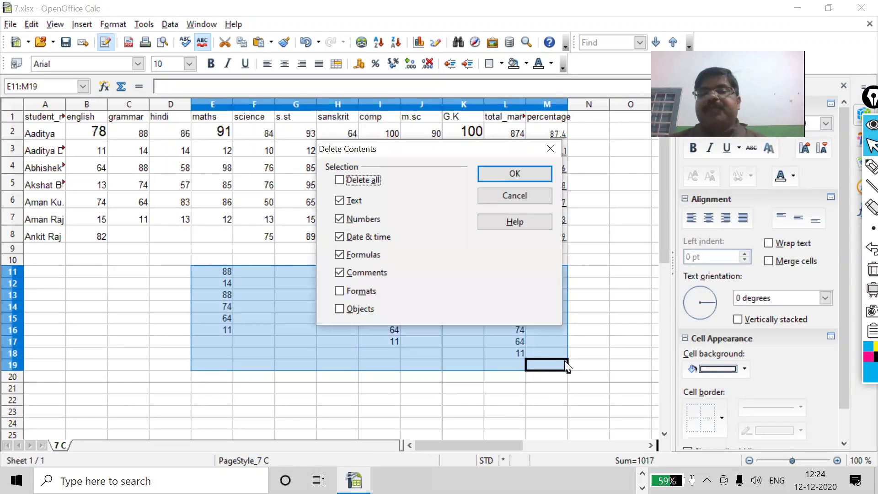
pyautogui.click(528, 171)
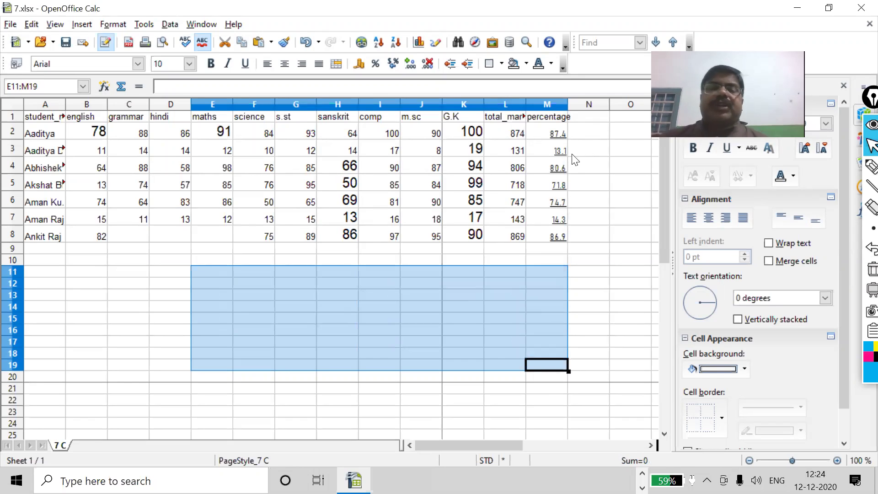
# - Delete the contents of L2:M9 to empty the total marks and percentage columns, keeping the default content types
pyautogui.click(514, 153)
pyautogui.moveTo(508, 136); pyautogui.dragTo(554, 243)
pyautogui.press('Delete')
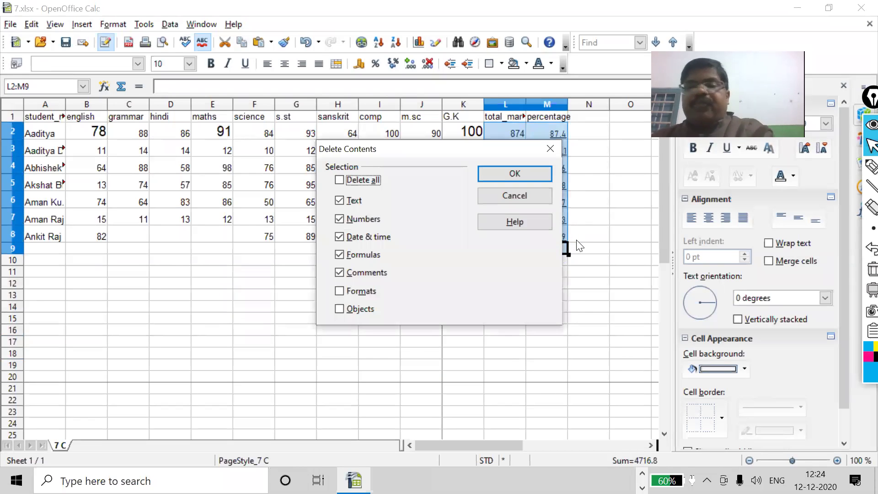
pyautogui.click(525, 173)
# - Enter the formula =b2+c2+d2+e2 in L2 to add the first student's marks in columns B to E
pyautogui.click(511, 132)
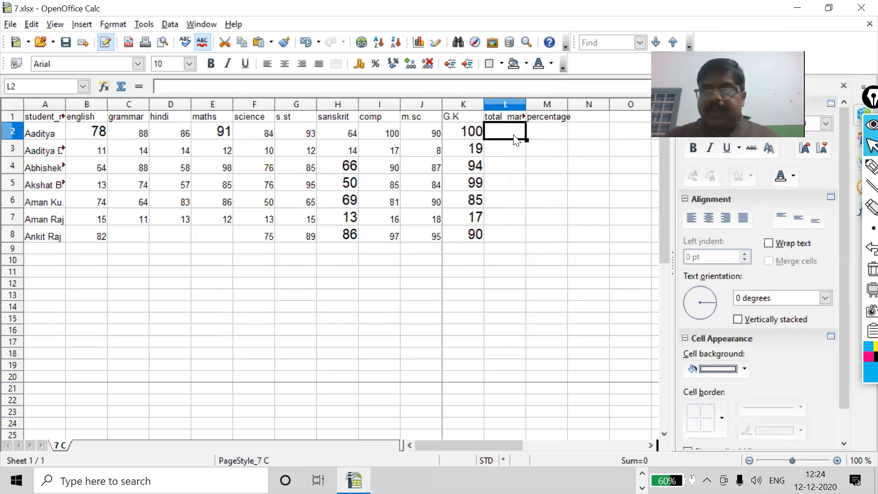
pyautogui.write('=')
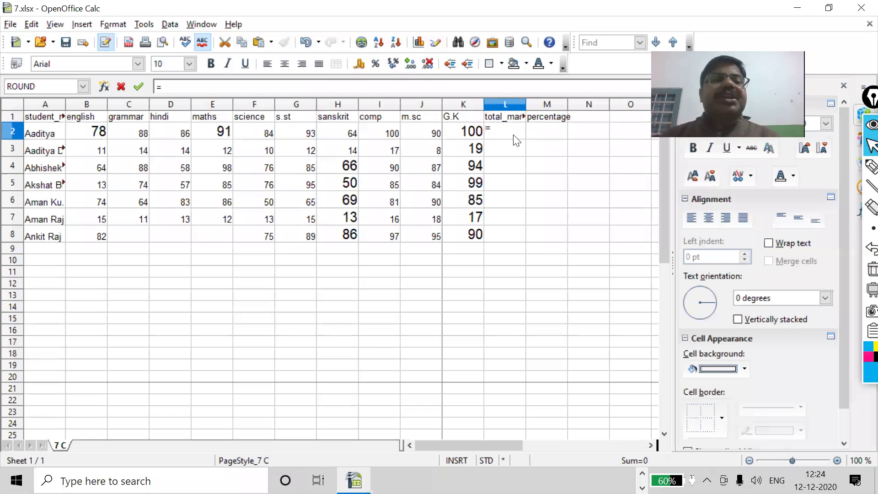
pyautogui.write('b2=')
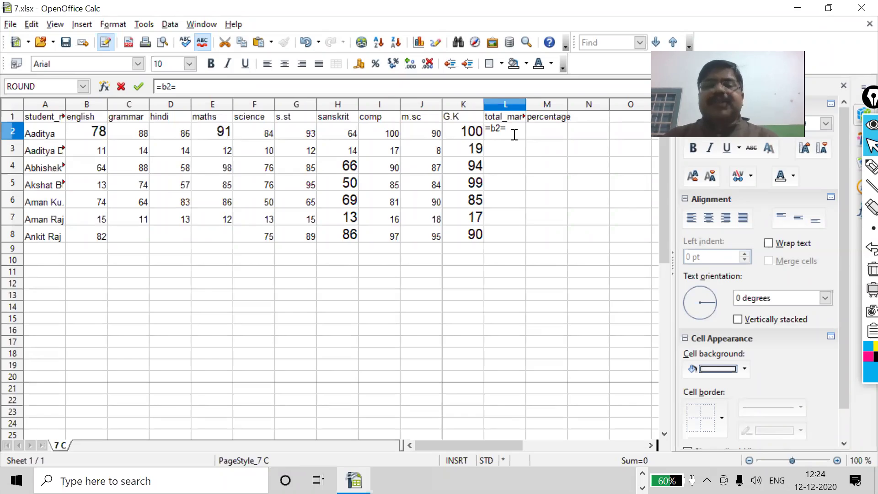
pyautogui.press('BackSpace')
pyautogui.write('+c2')
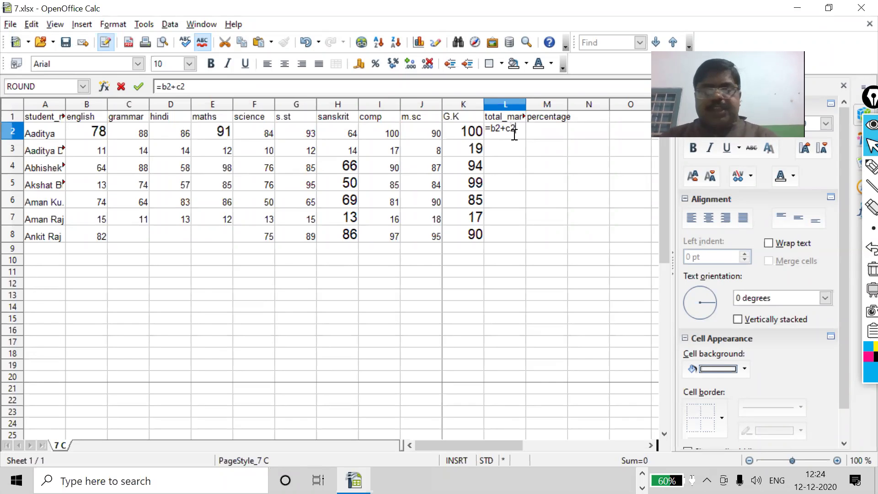
pyautogui.write('+d2+e2')
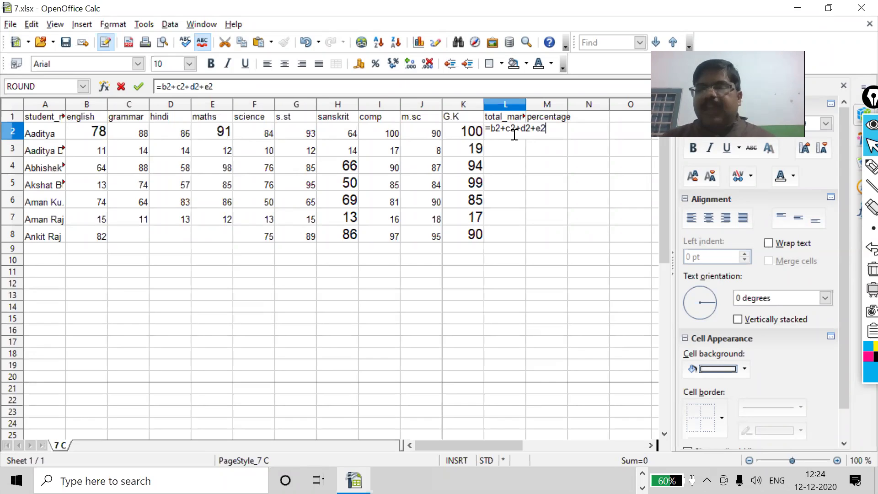
pyautogui.press('Return')
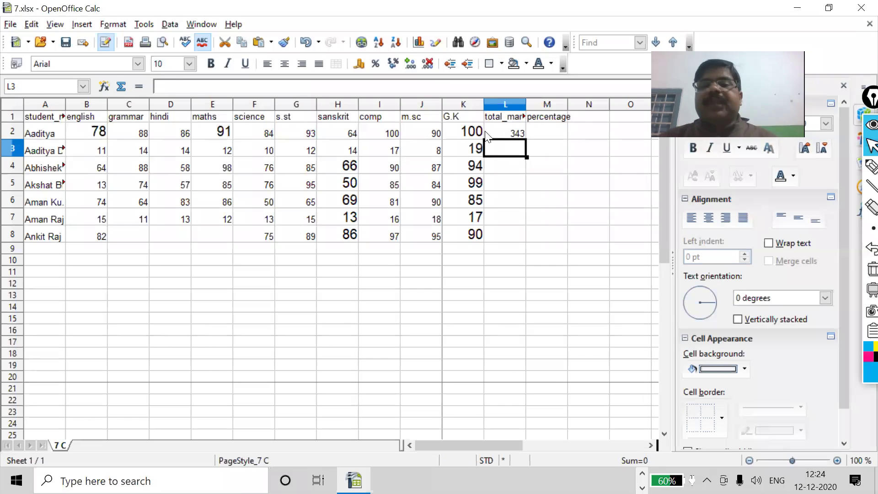
# - Delete the addition formula from the first student's total marks cell, L2
pyautogui.click(514, 132)
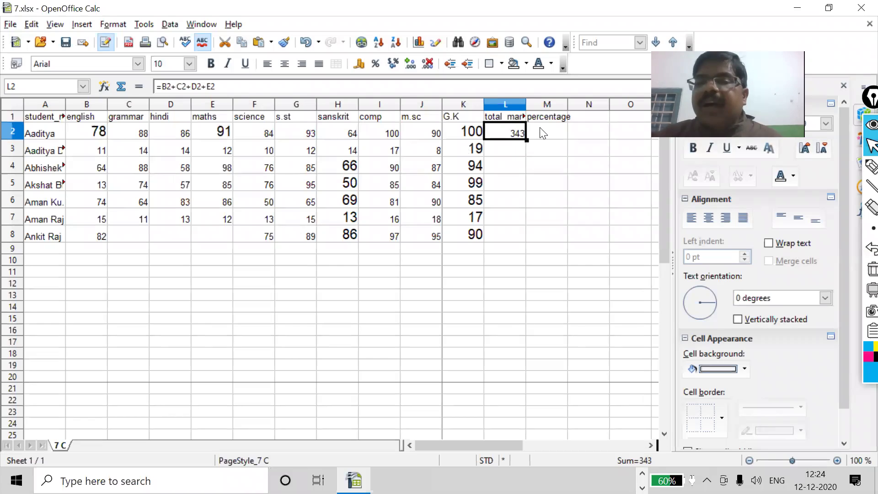
pyautogui.press('Delete')
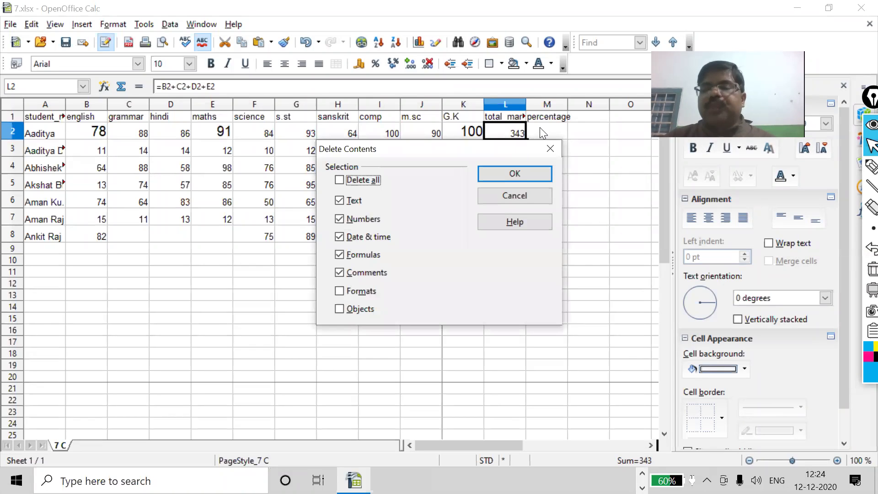
pyautogui.click(511, 178)
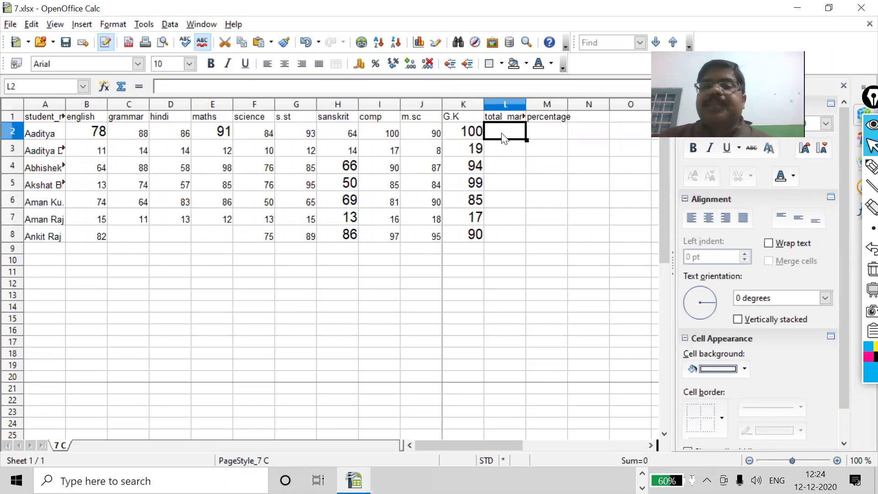
# - Begin a SUM function in L2 with =sum( for the first student's total marks
pyautogui.write('=sum')
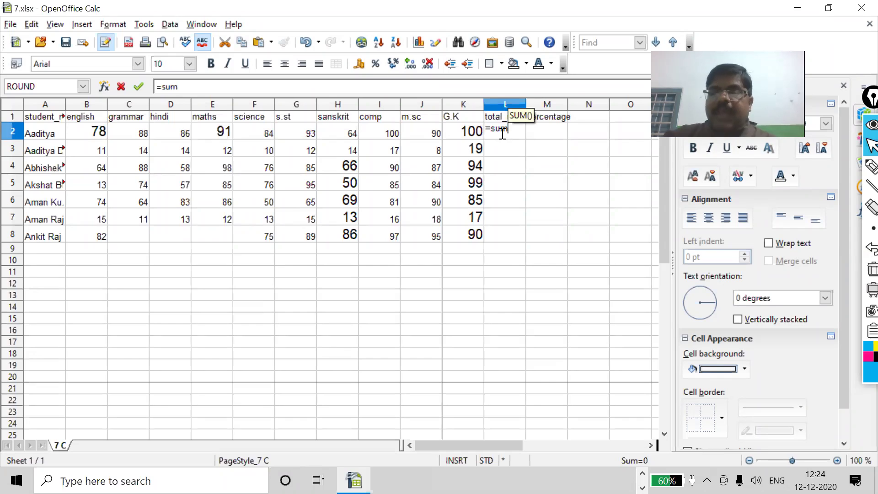
pyautogui.write('(')
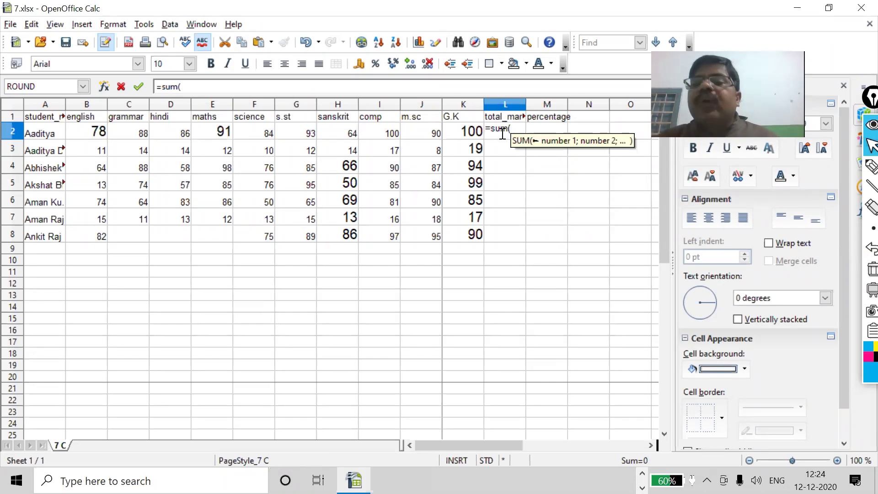